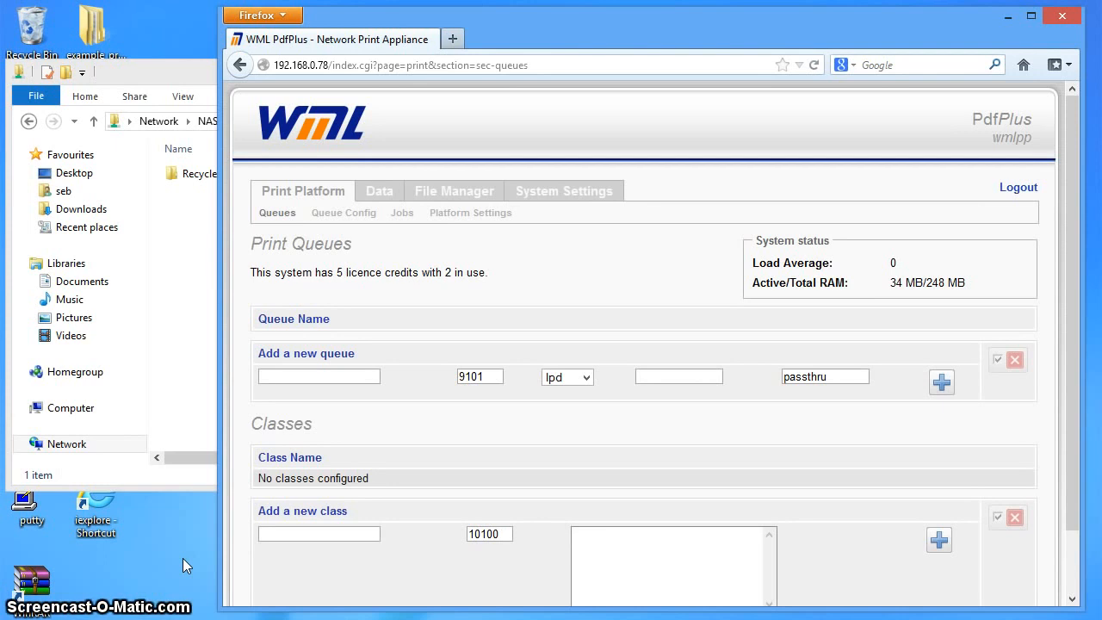
Step: Name the new print queue shareout and set its output protocol to share
click(286, 377)
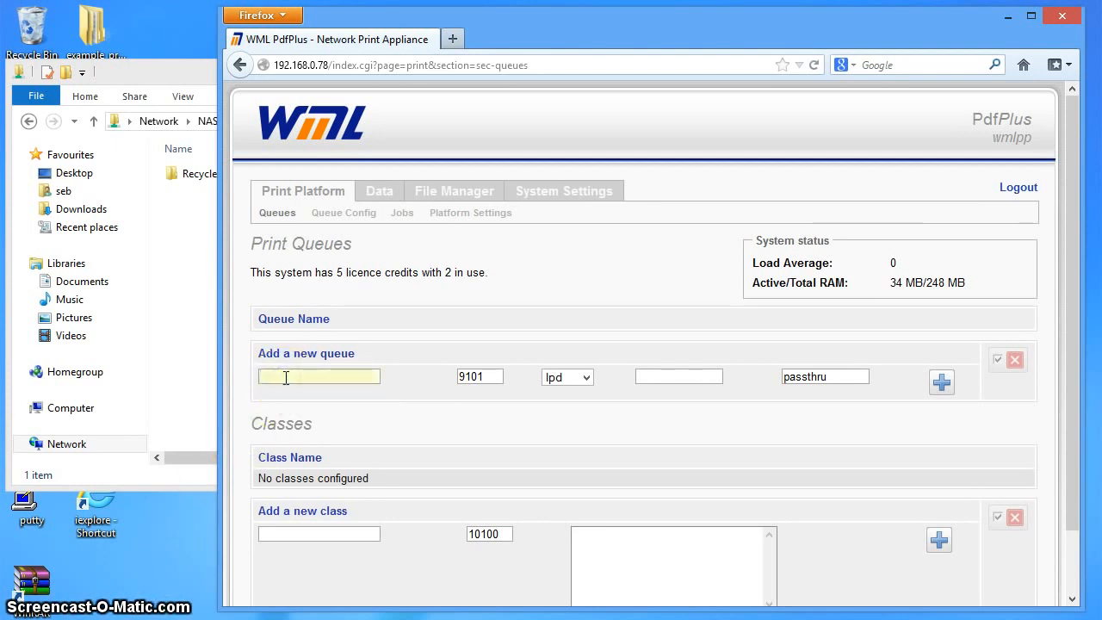
text(shareout)
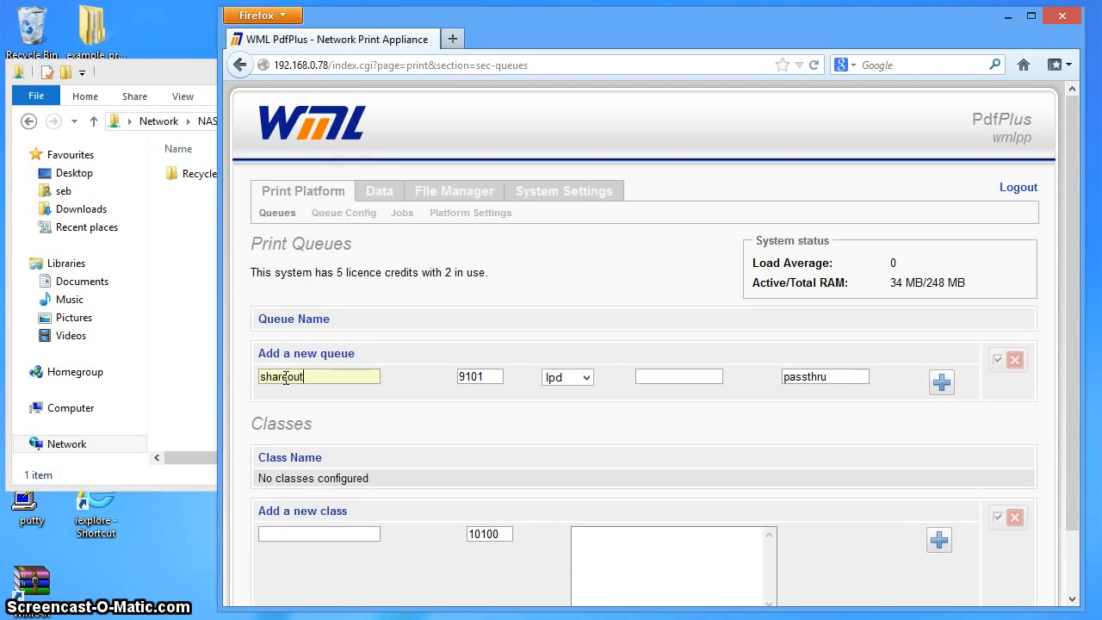
click(680, 375)
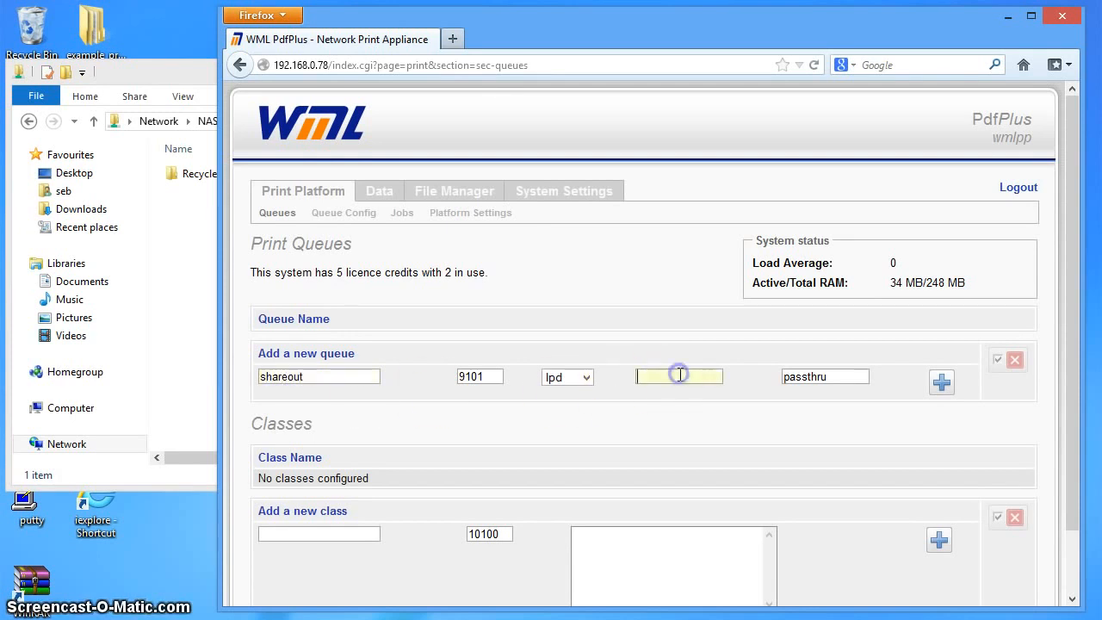
click(585, 377)
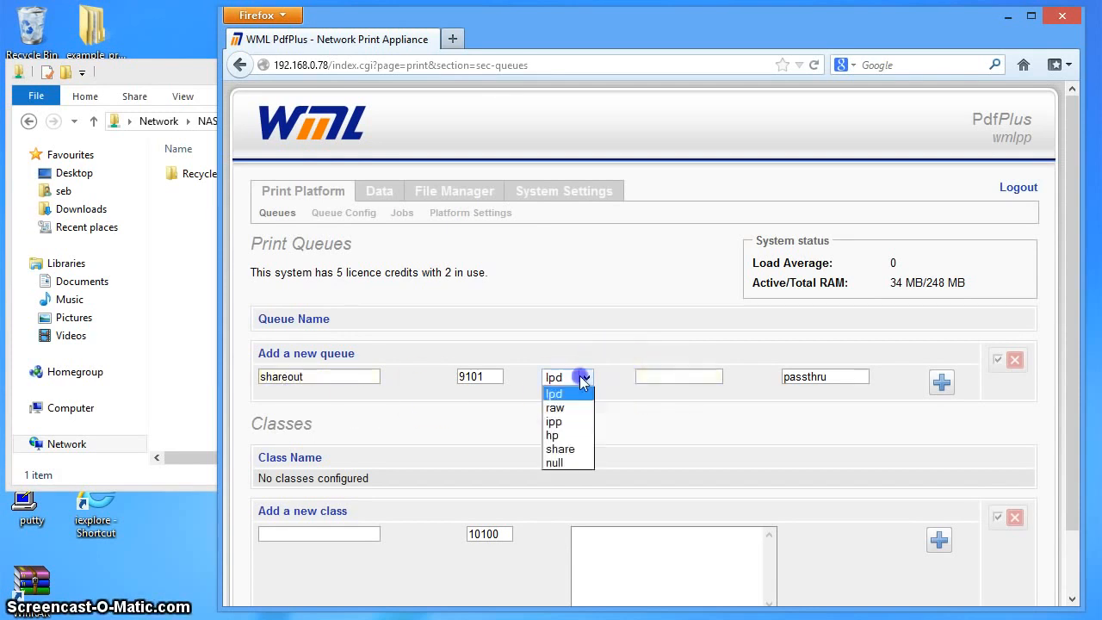
click(578, 448)
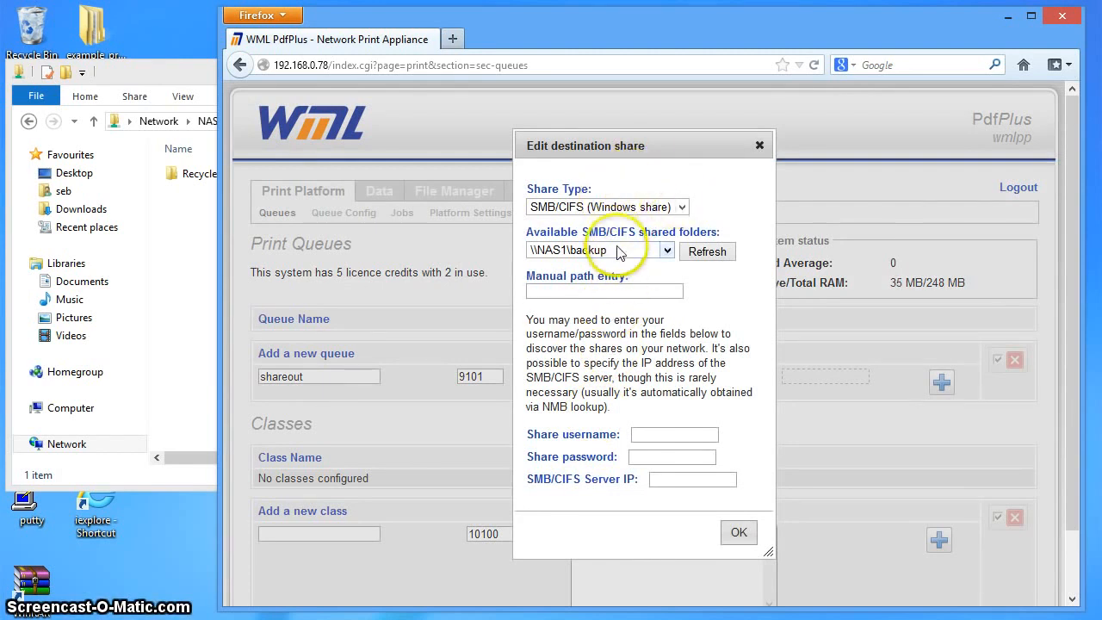
Step: Choose \\NAS1\winshare as the destination share and add the shareout queue
click(668, 251)
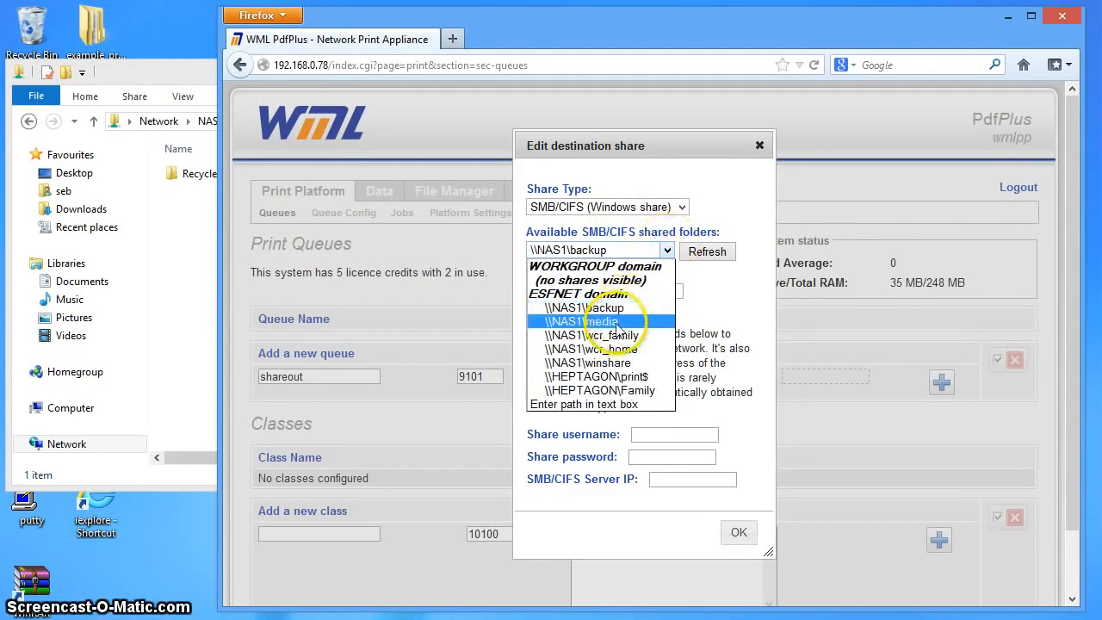
click(639, 366)
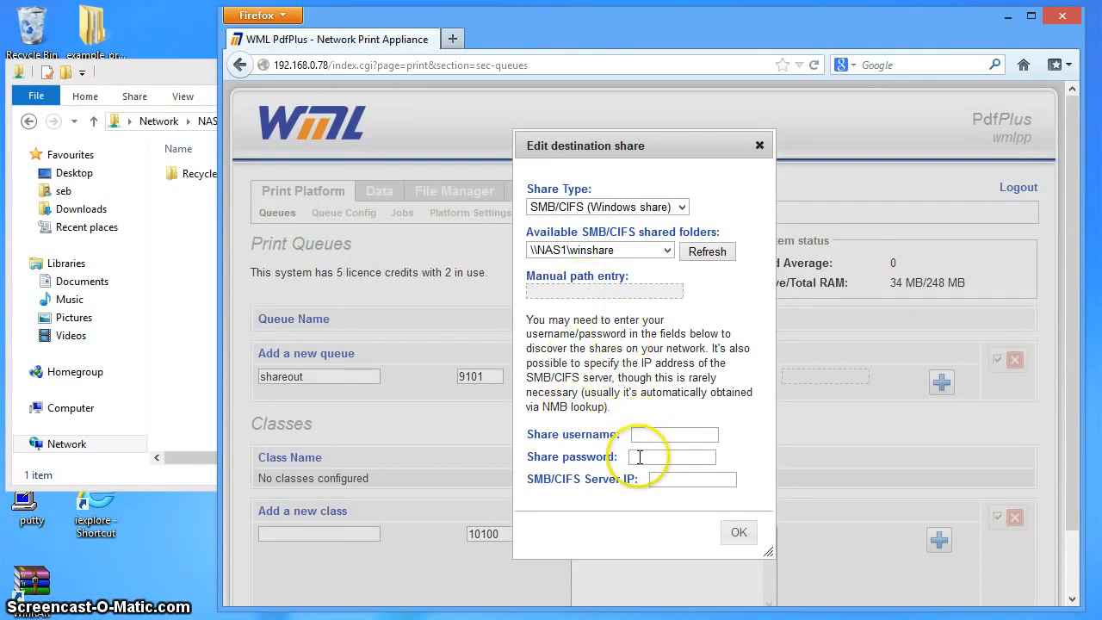
click(737, 534)
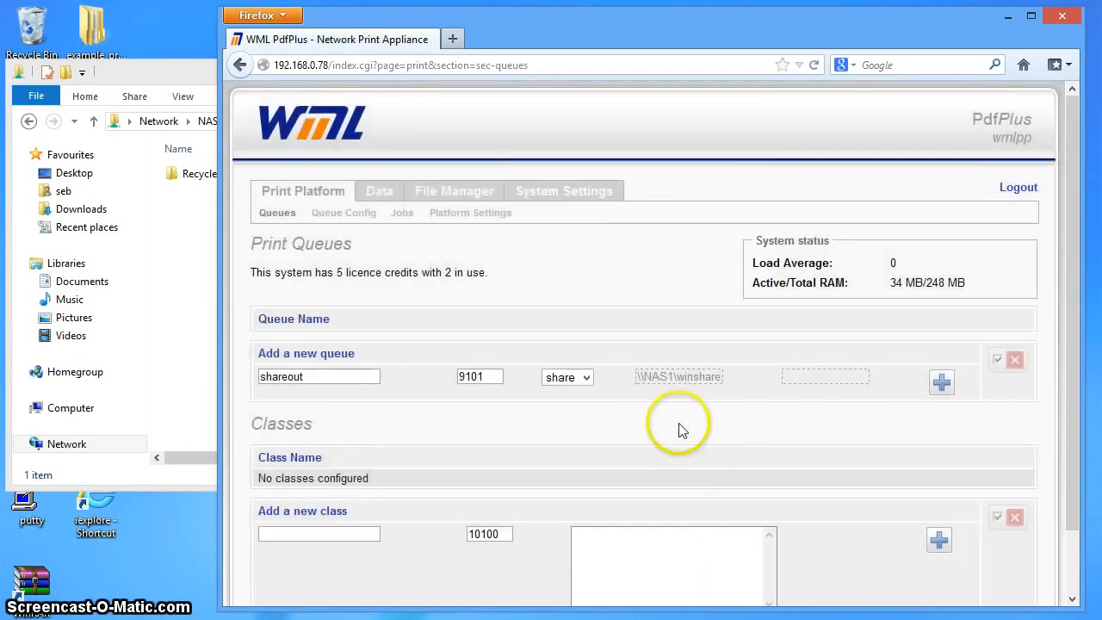
click(941, 382)
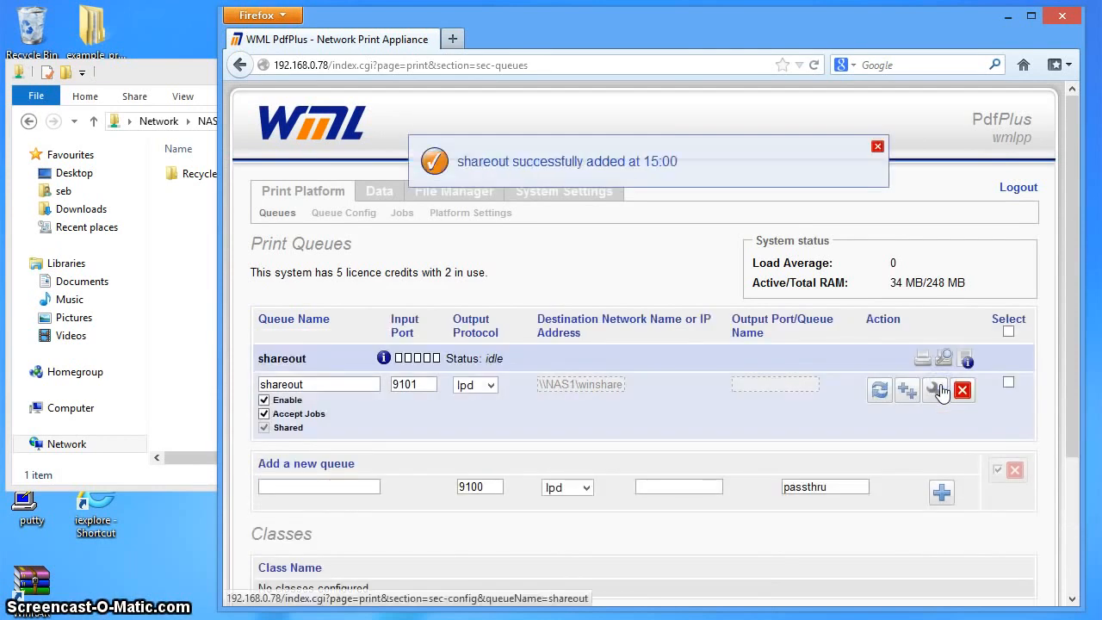
click(876, 148)
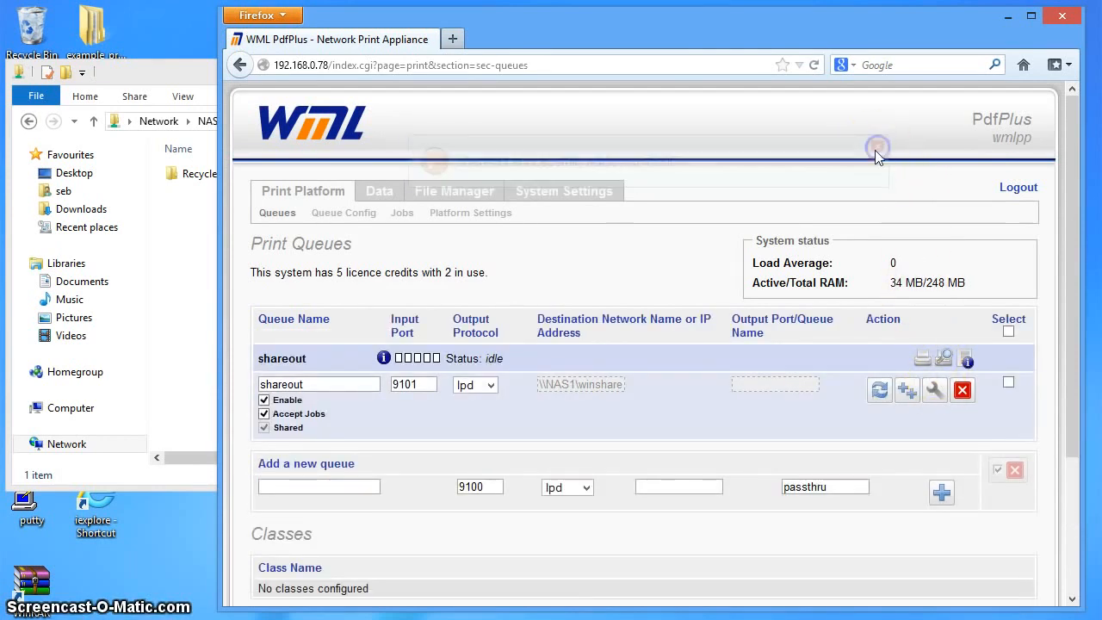
Step: Move the winshare folder window further aside, and send A2142403_eplus.prn to print on the shareout queue
click(209, 83)
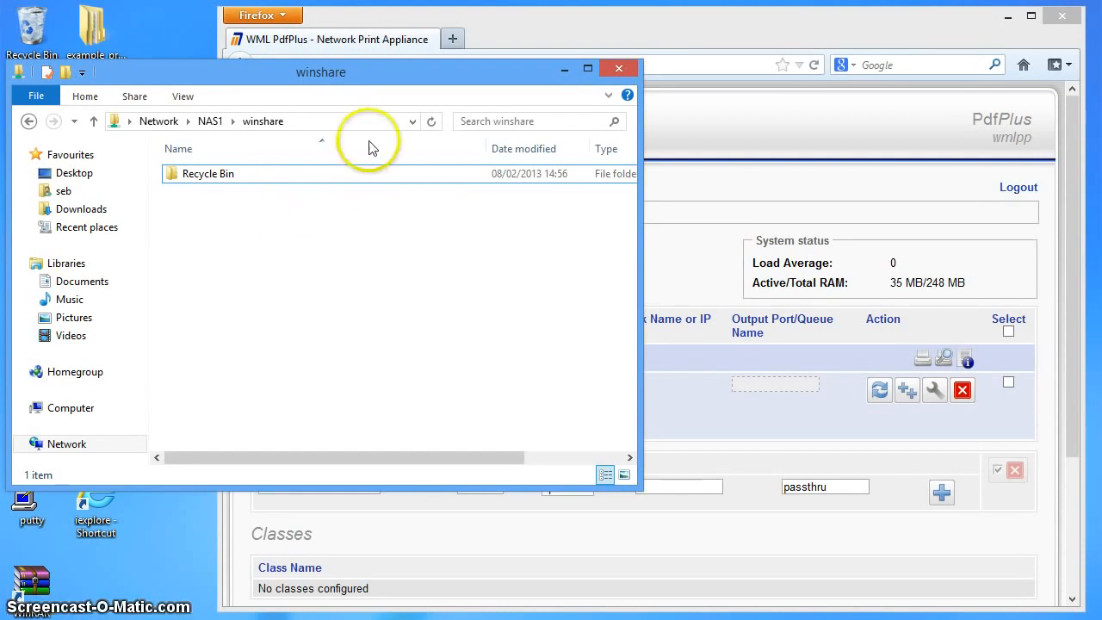
drag(370, 75, 221, 81)
click(407, 30)
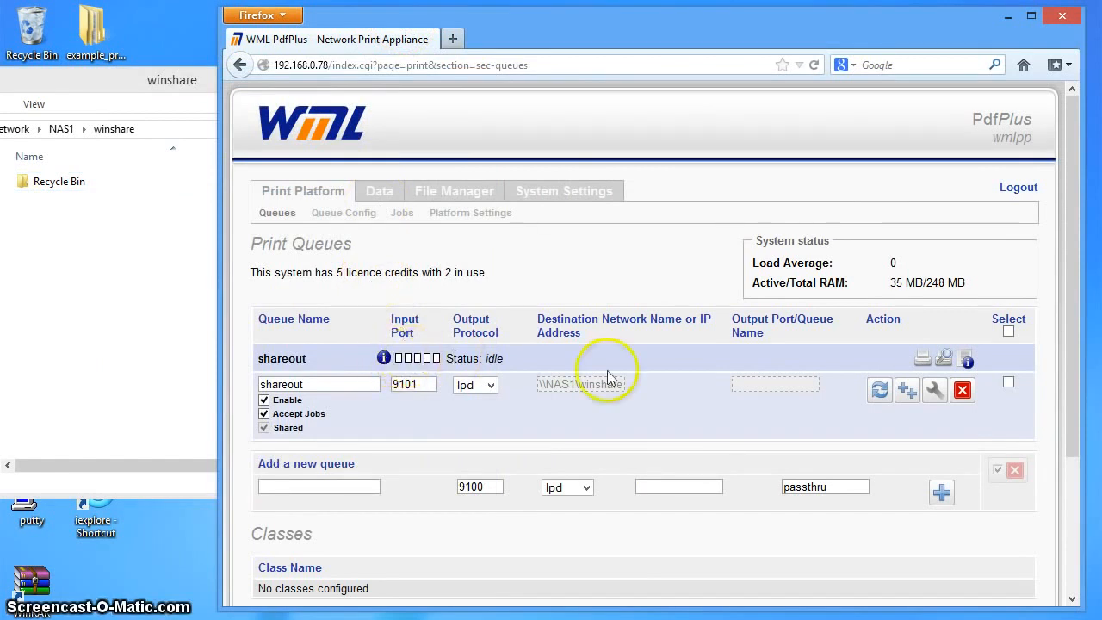
click(920, 361)
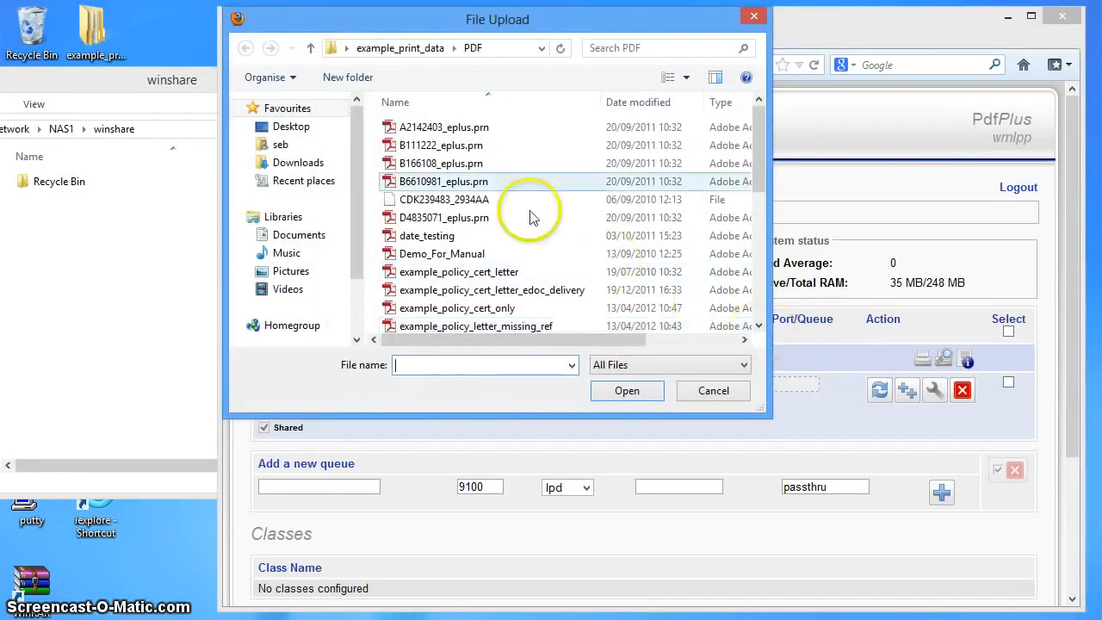
double_click(433, 129)
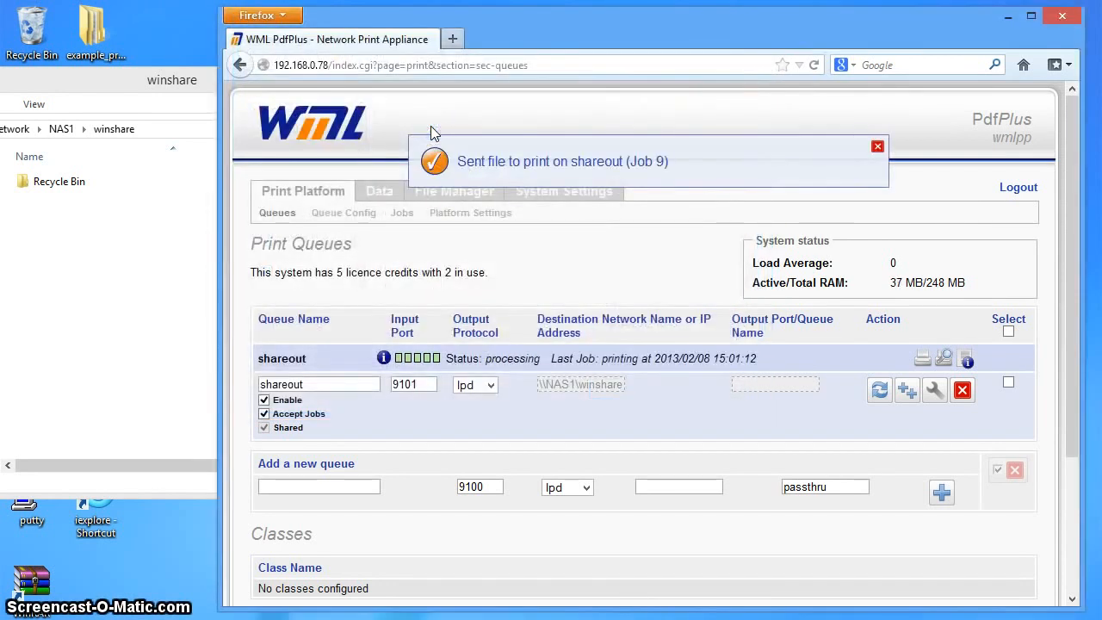
Step: Open the generated PDF from the winshare folder, read through its first pages and close it
click(194, 76)
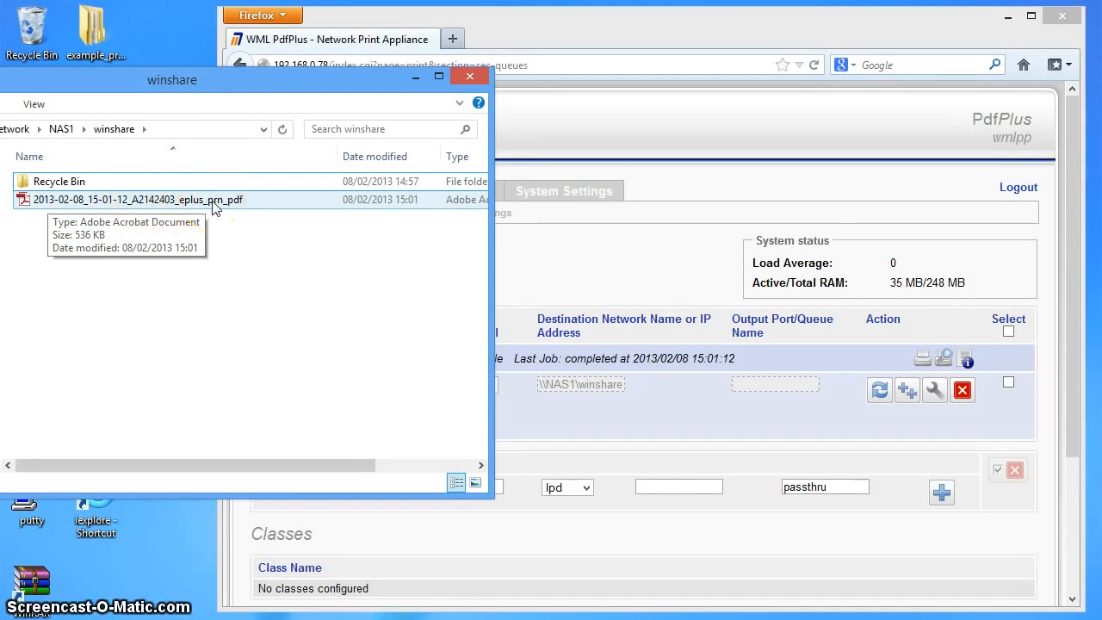
click(156, 203)
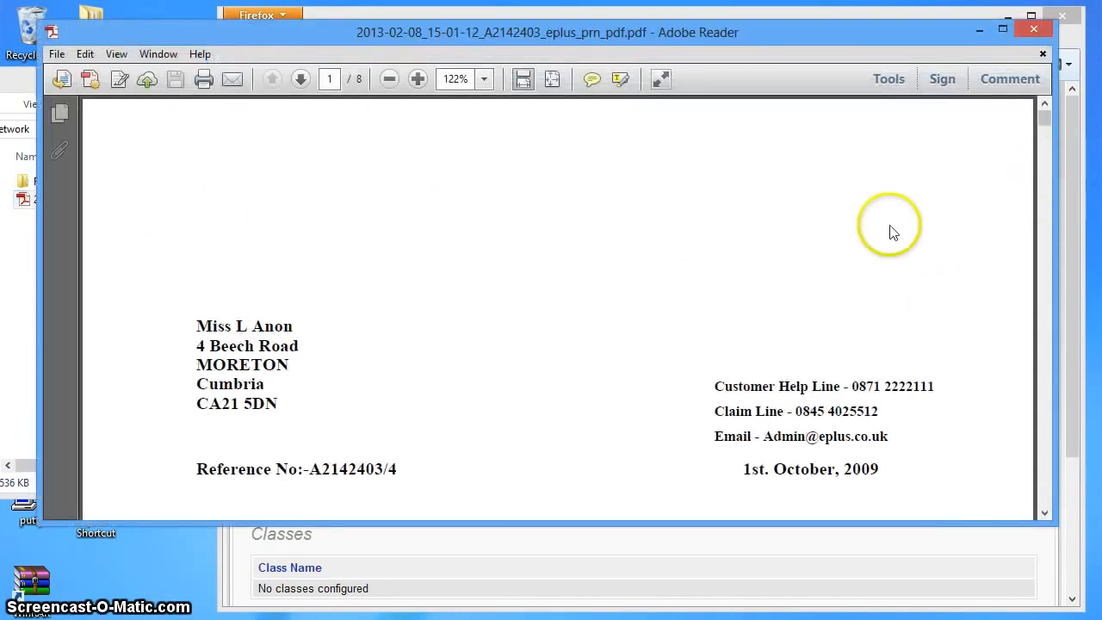
scroll(895, 245, down, 3)
scroll(883, 262, down, 4)
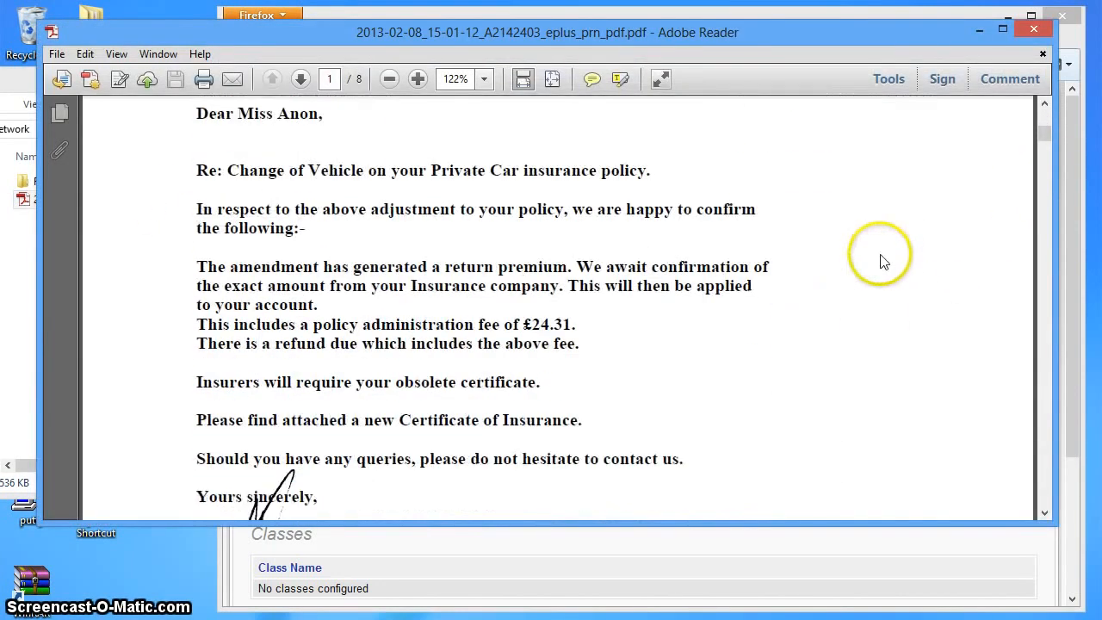
scroll(885, 266, down, 6)
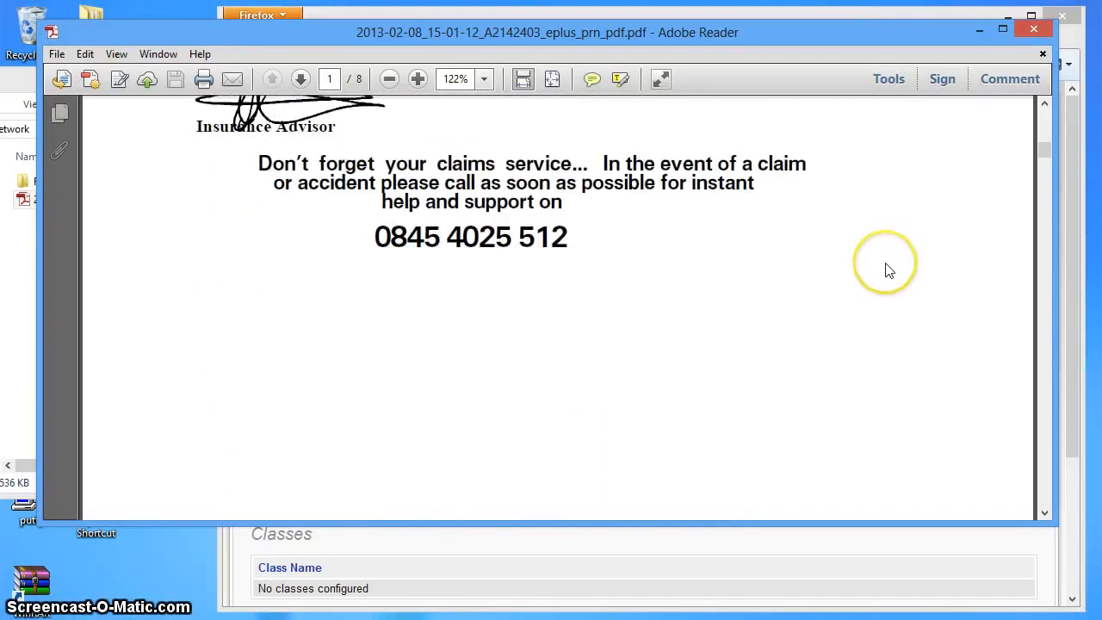
scroll(890, 271, down, 4)
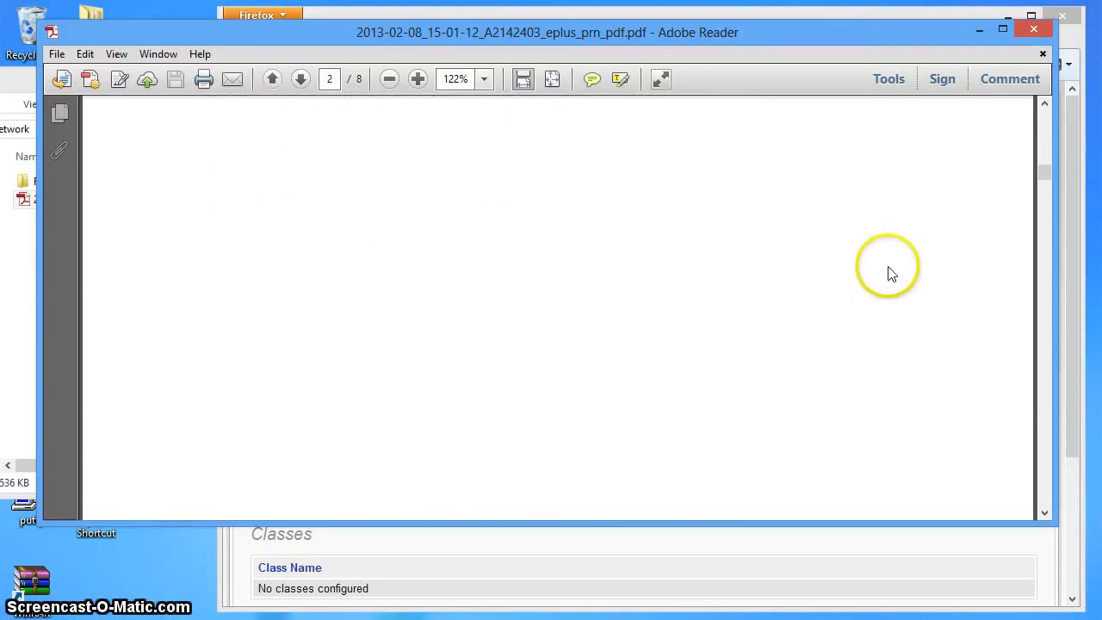
click(1032, 31)
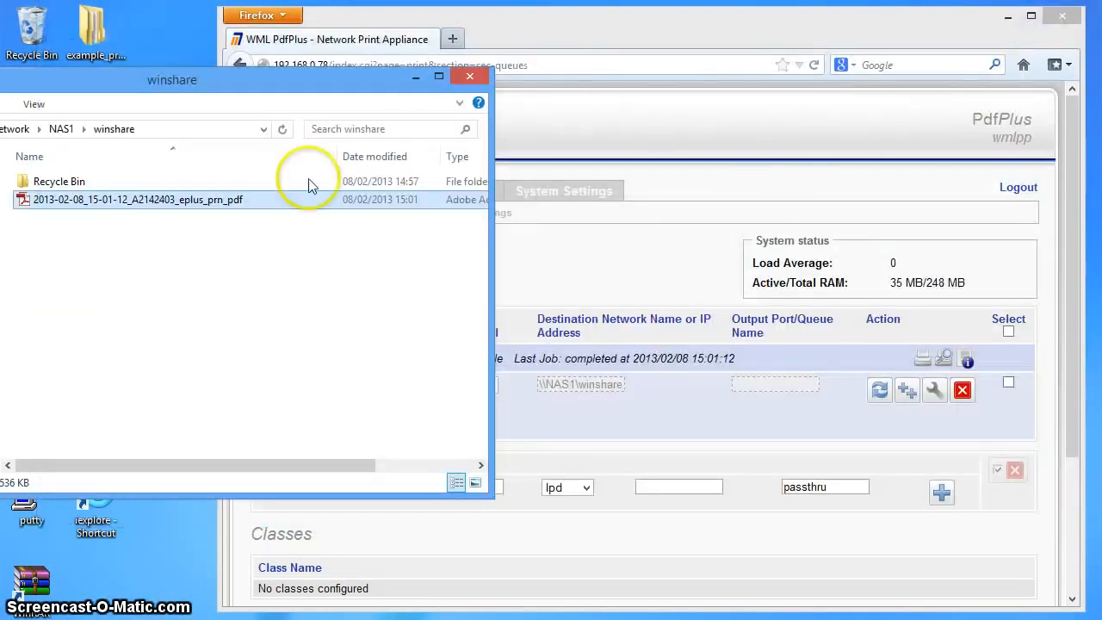
Step: Permanently delete the generated PDF from the winshare folder and return to the print queues page
right_click(210, 201)
click(273, 508)
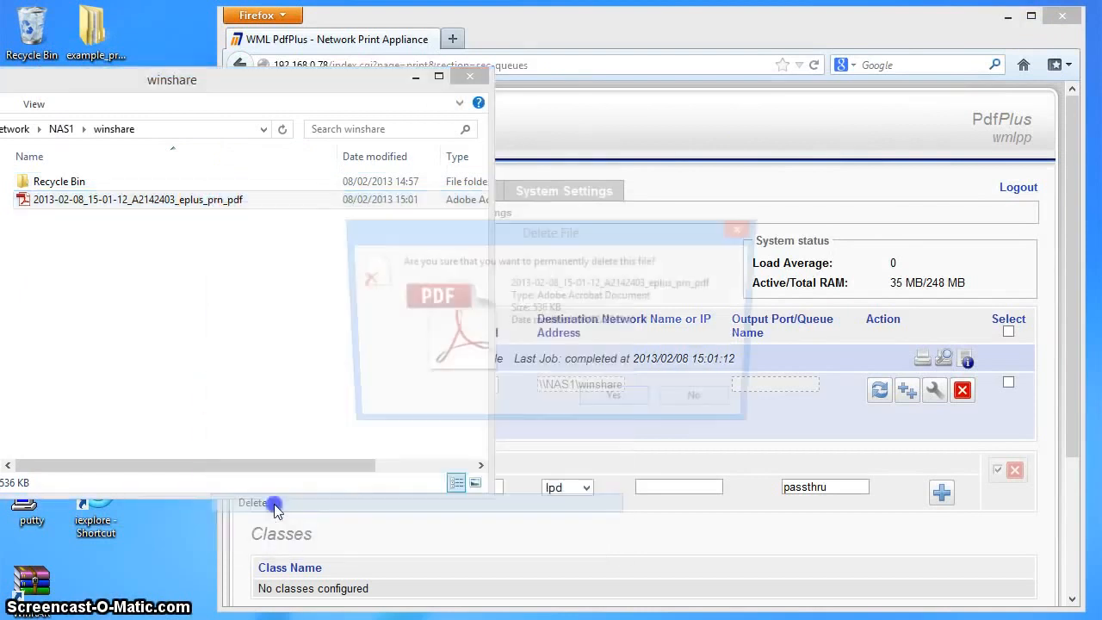
click(618, 404)
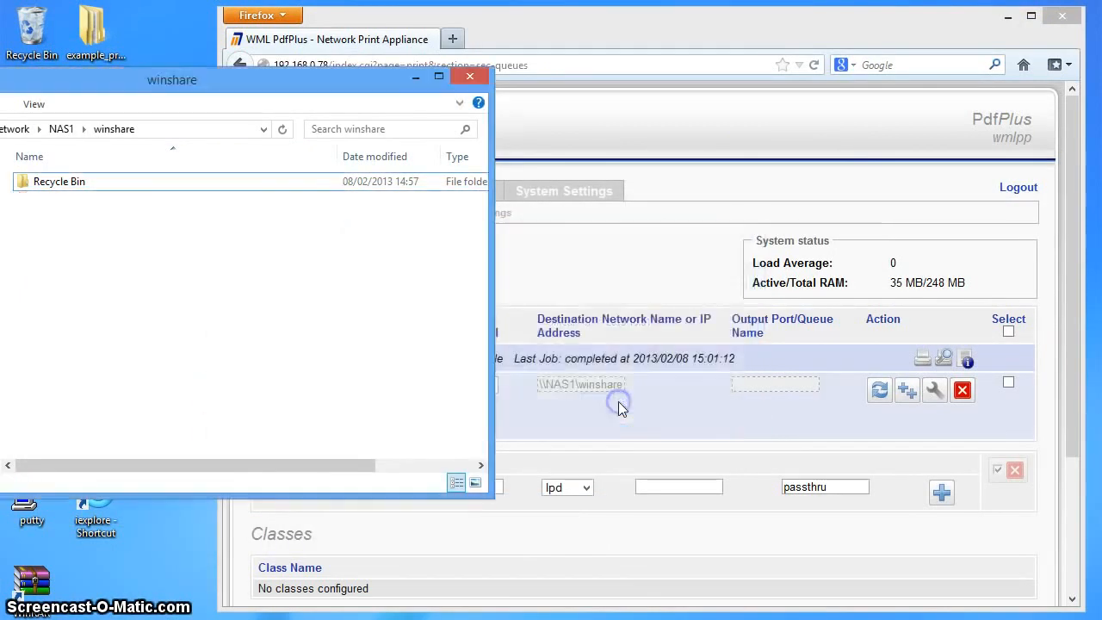
click(605, 29)
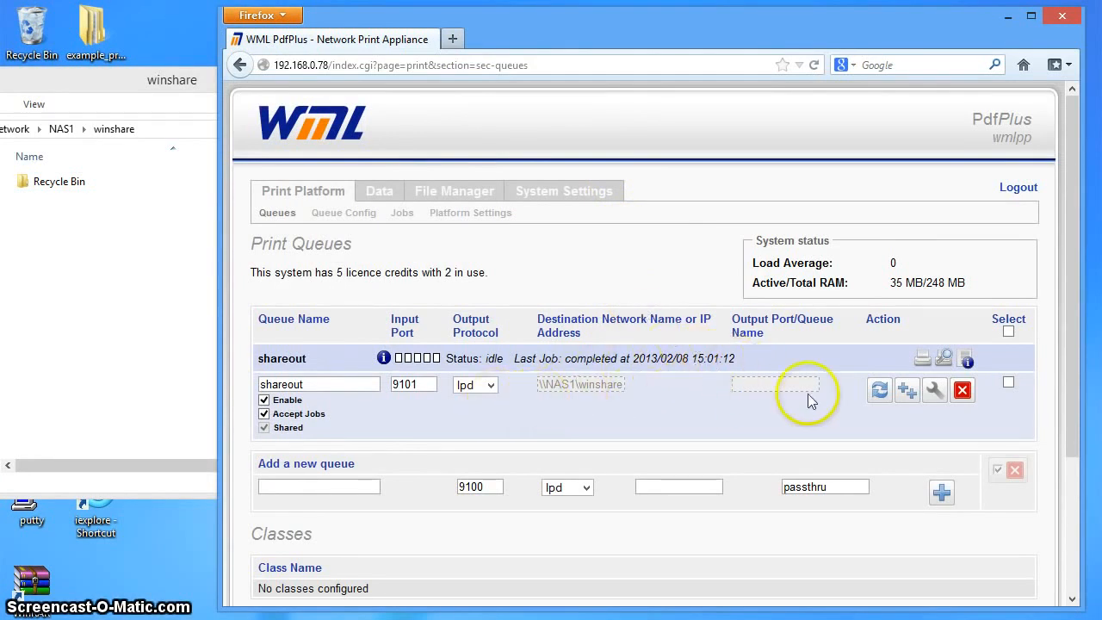
Step: Open the shareout queue's output configuration at the output file name format settings
click(935, 392)
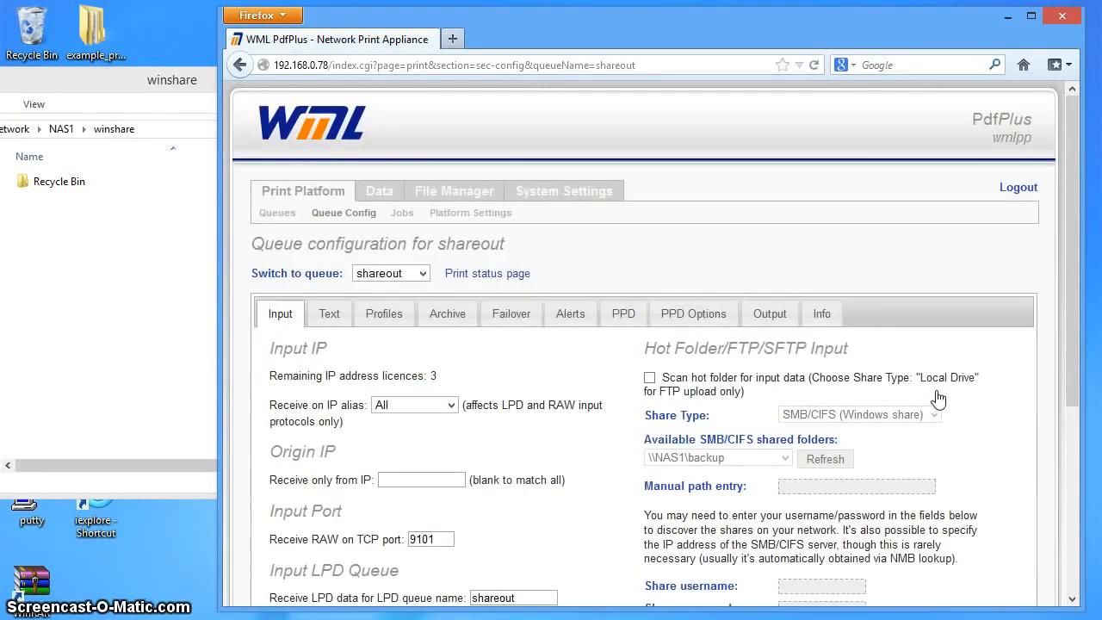
click(775, 316)
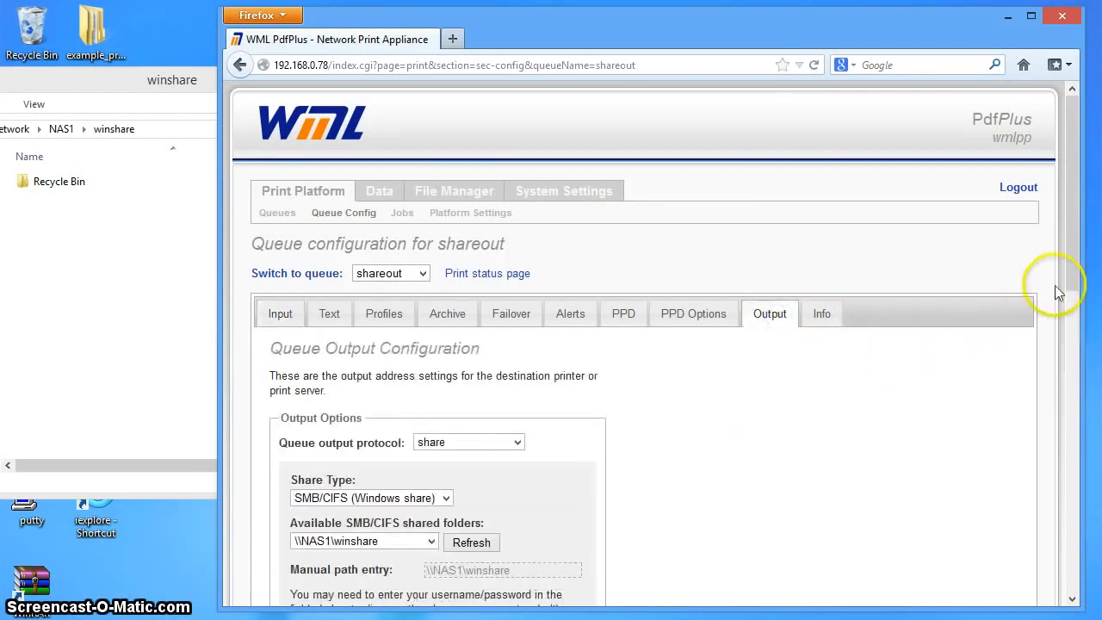
click(1070, 274)
drag(1071, 274, 1080, 407)
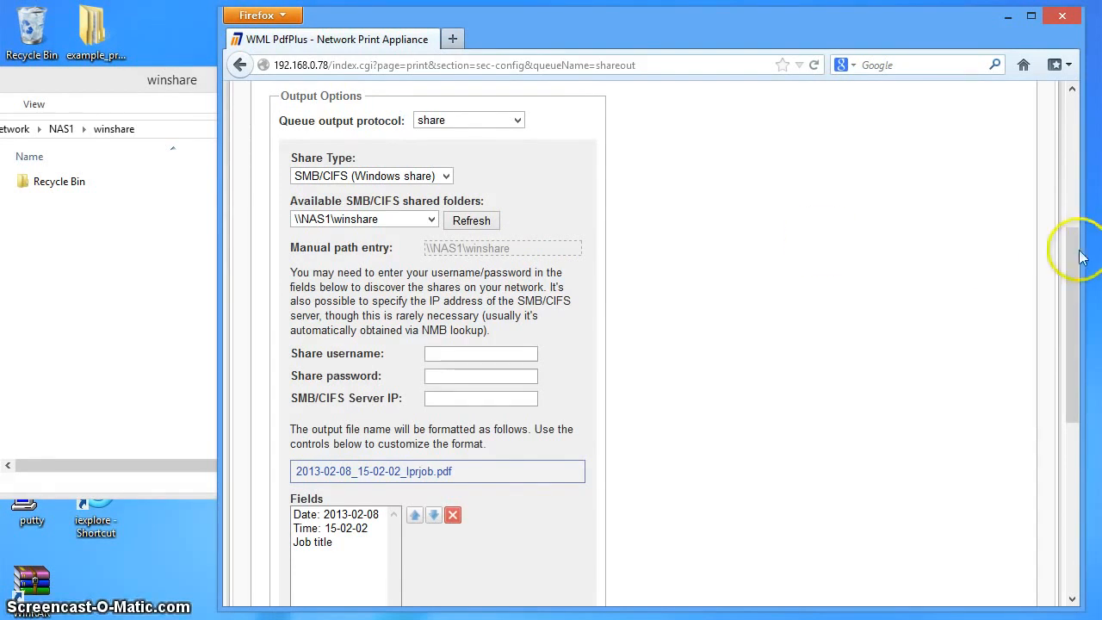
drag(1073, 250, 1059, 353)
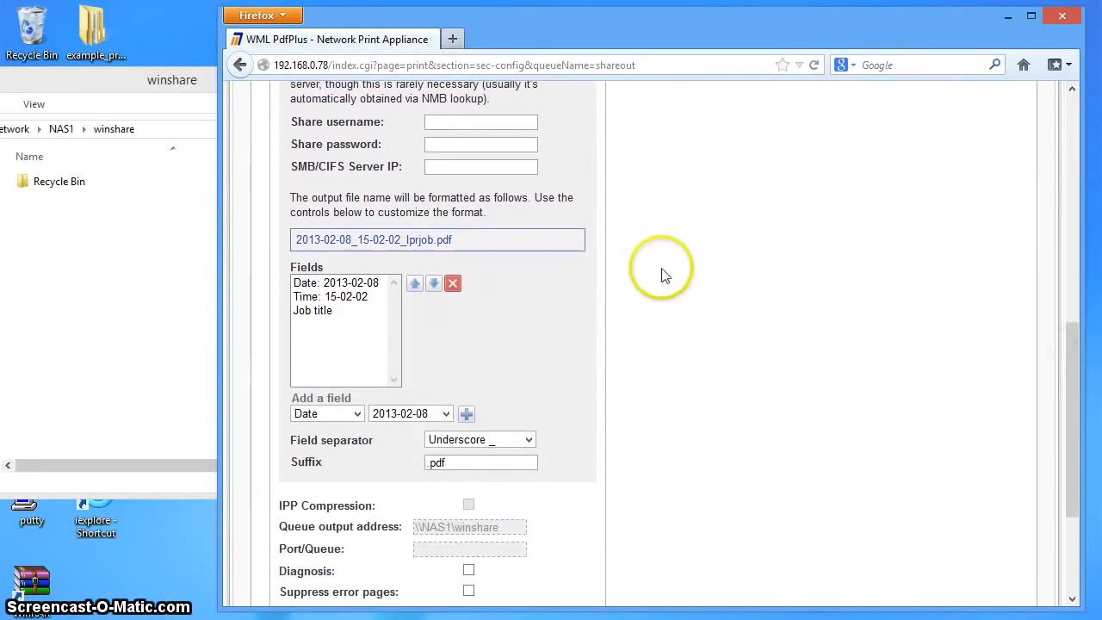
Step: Remove the Date field from the output file name format and add a Queue field
click(326, 285)
click(452, 287)
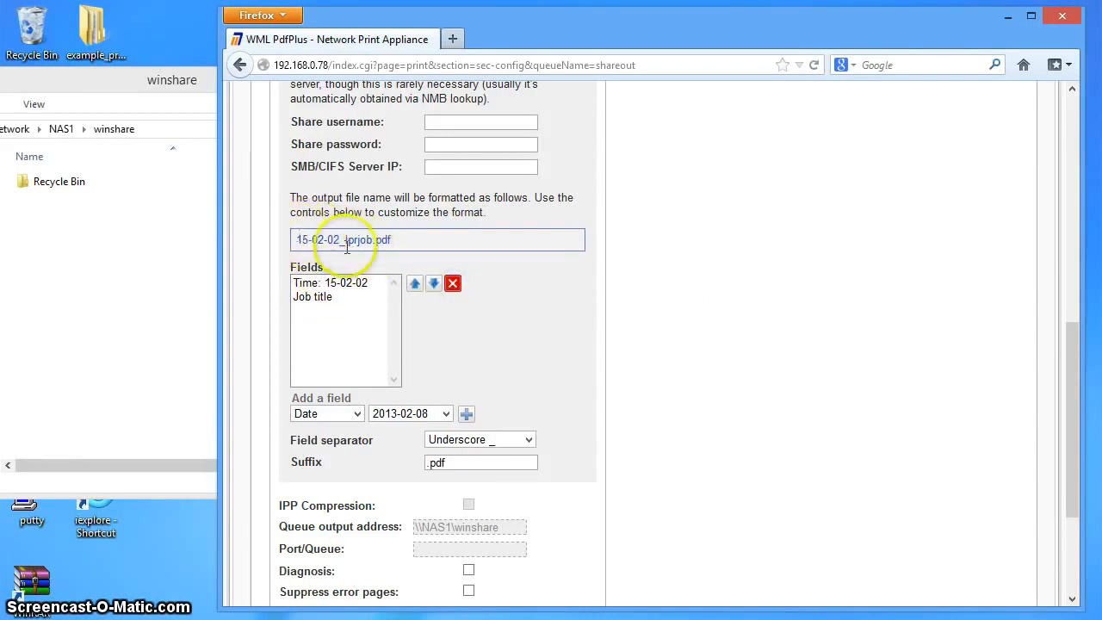
click(357, 414)
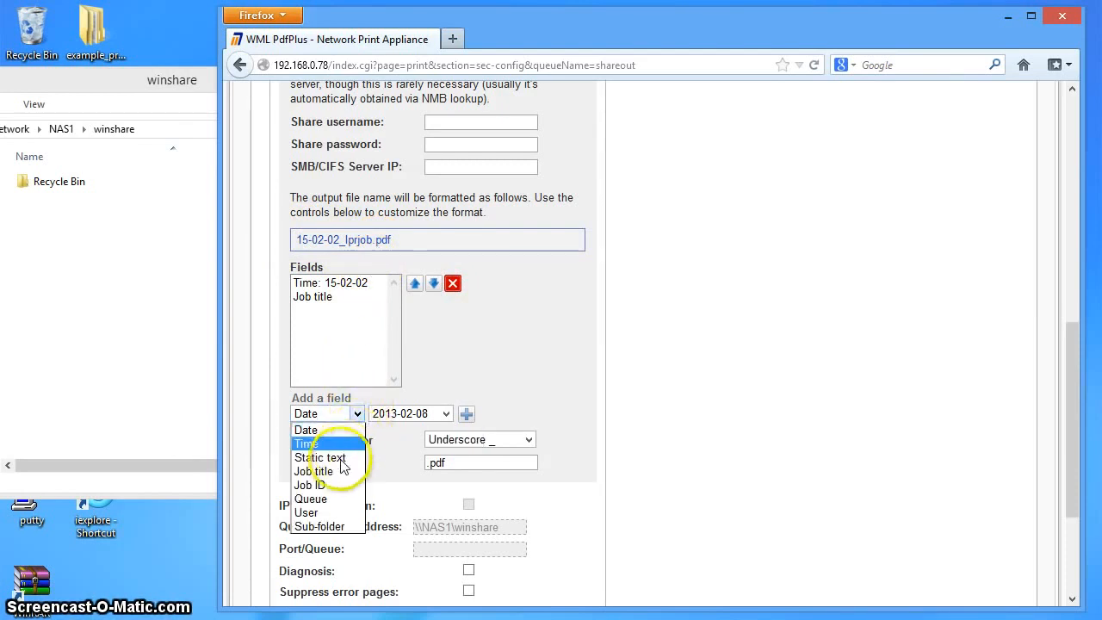
click(334, 503)
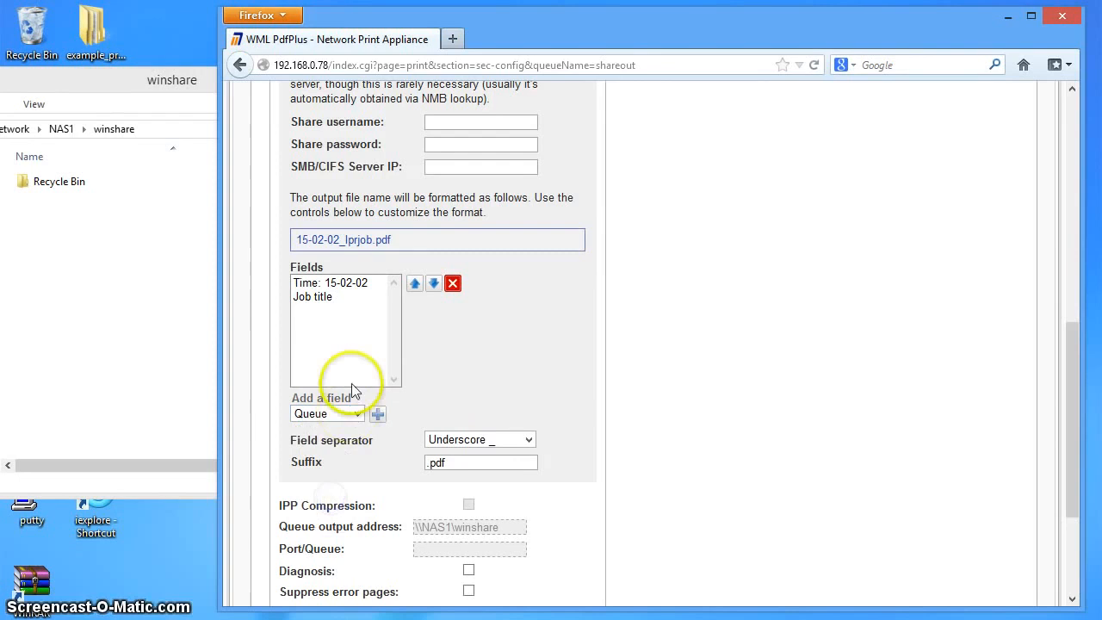
click(376, 415)
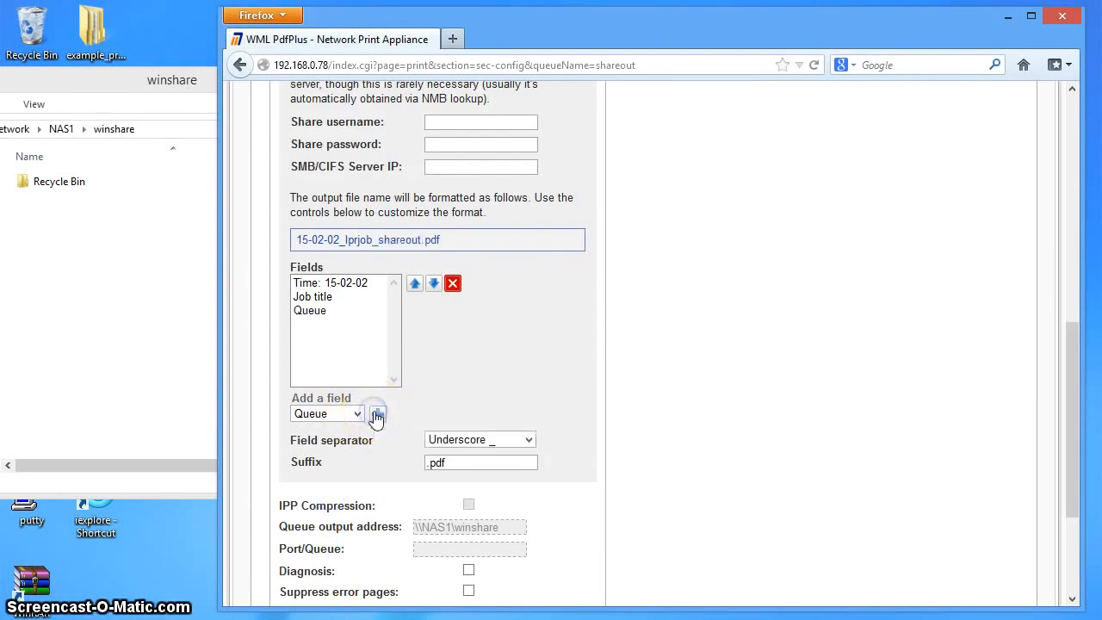
Step: Move the Queue field to the start of the output file name format
click(316, 312)
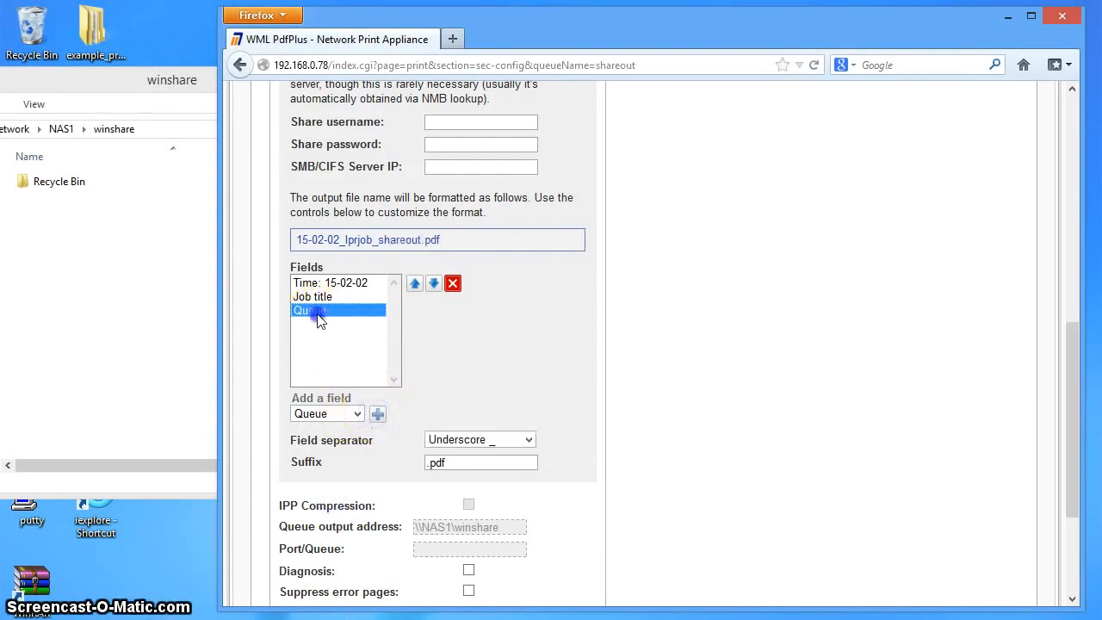
click(414, 285)
click(414, 286)
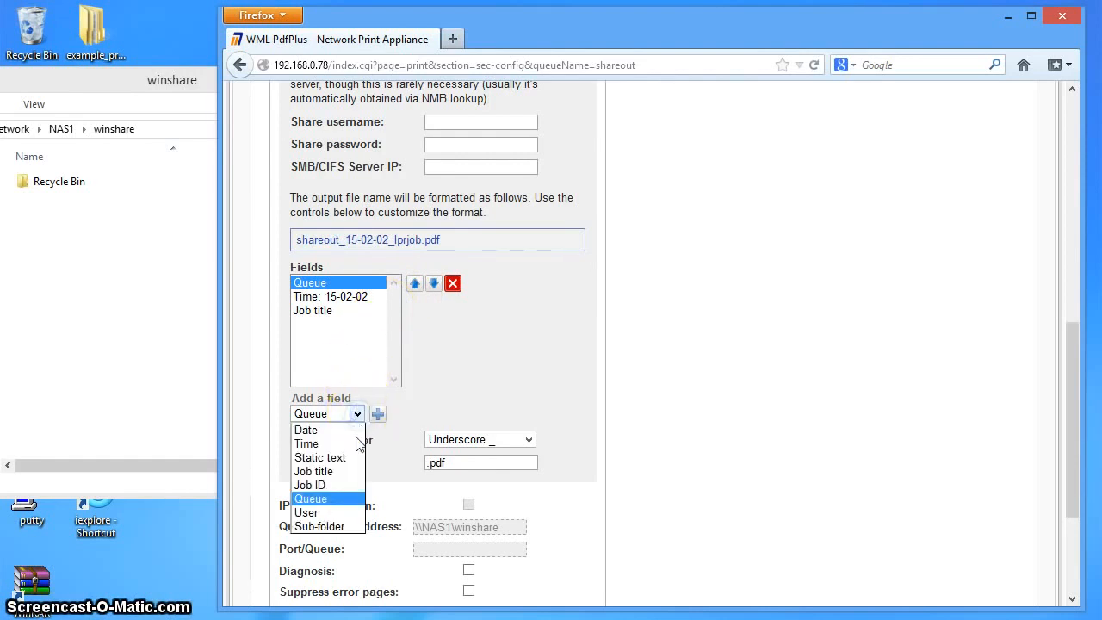
Step: Add a Sub-folder field to the output file name format
click(342, 527)
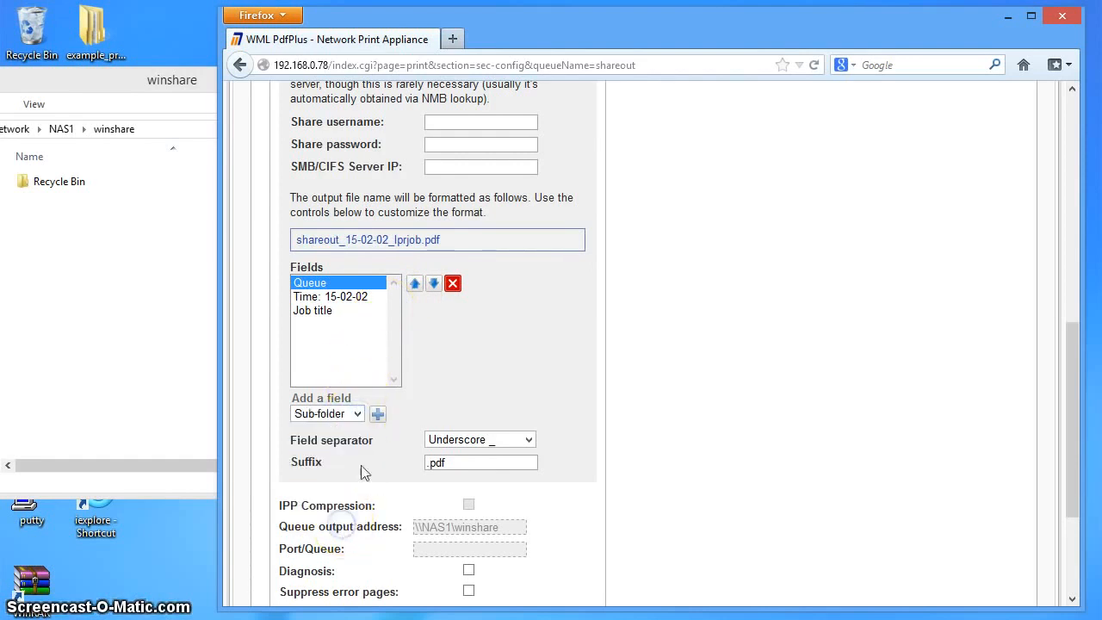
click(378, 415)
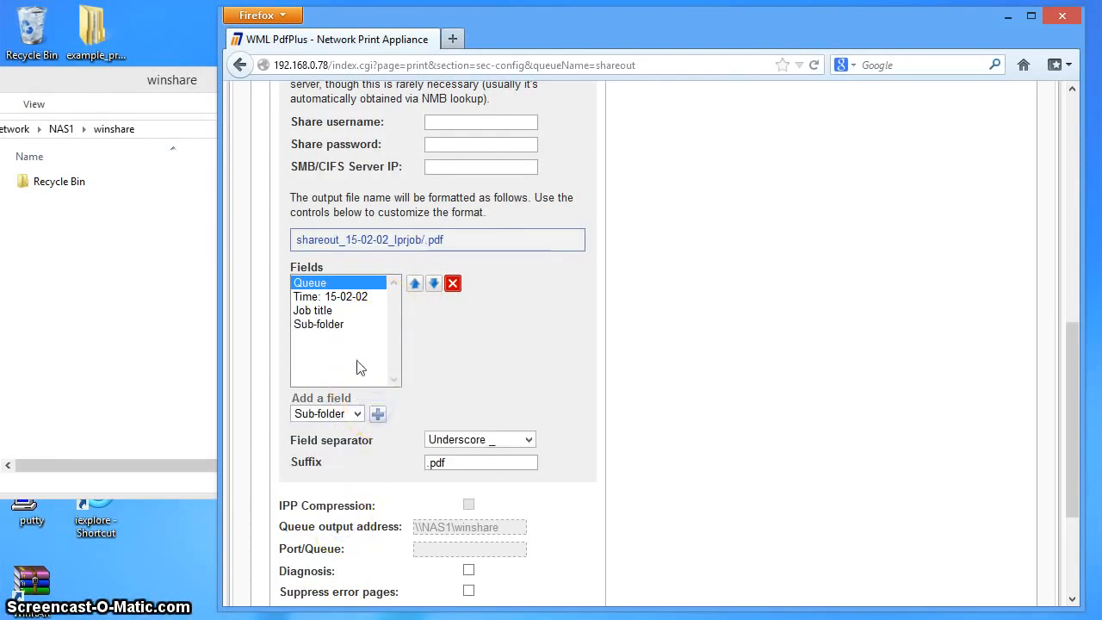
Step: Move the Sub-folder field up to directly after the Queue field in the output file name format
click(339, 326)
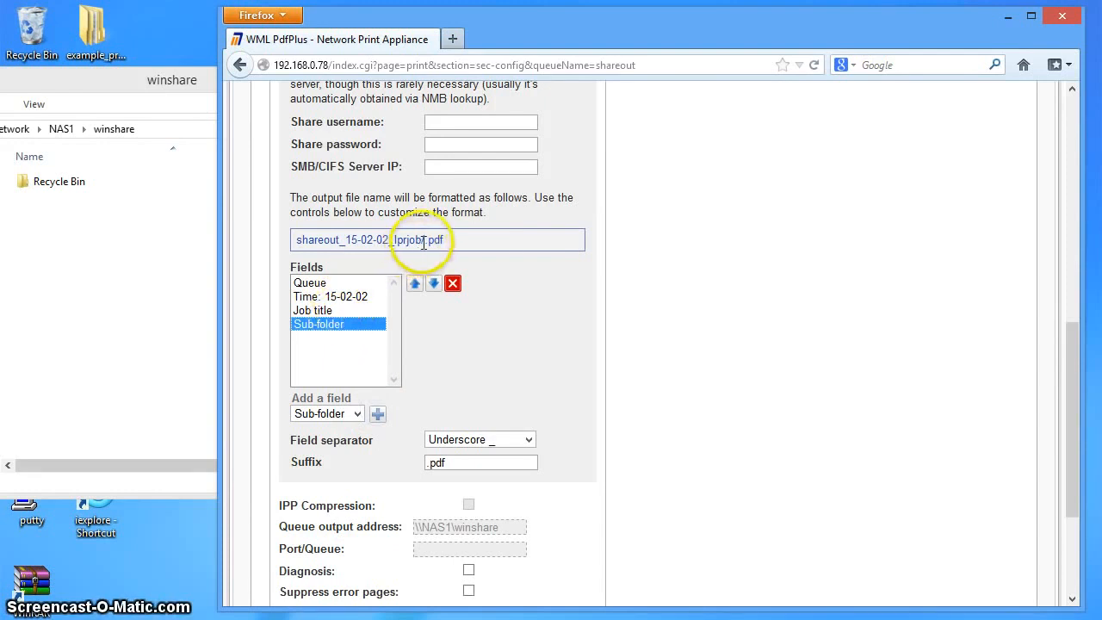
click(414, 283)
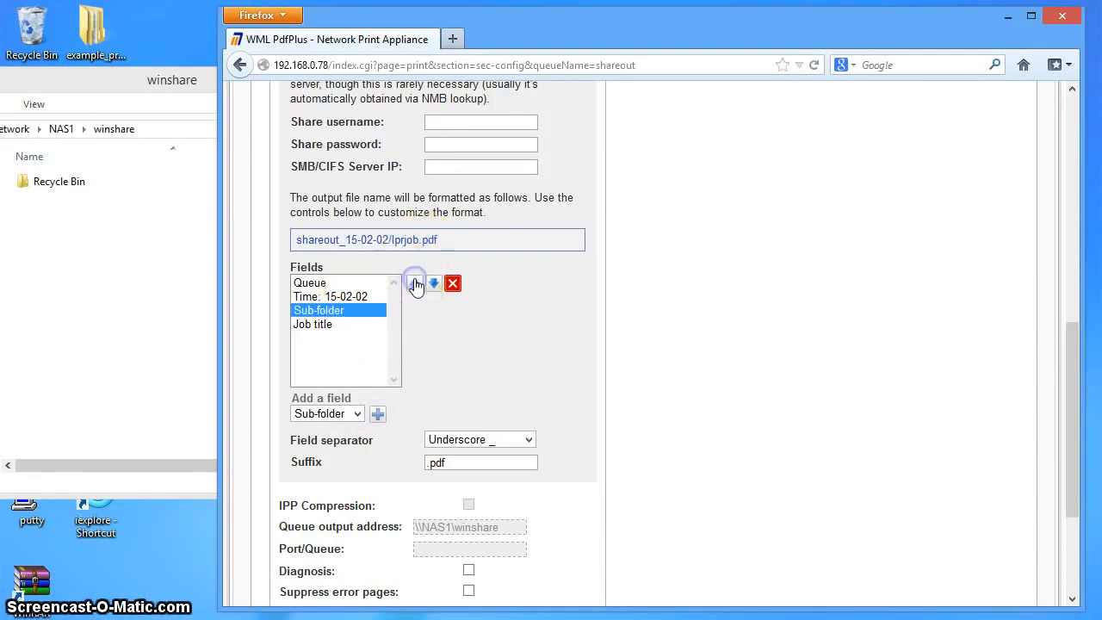
click(414, 284)
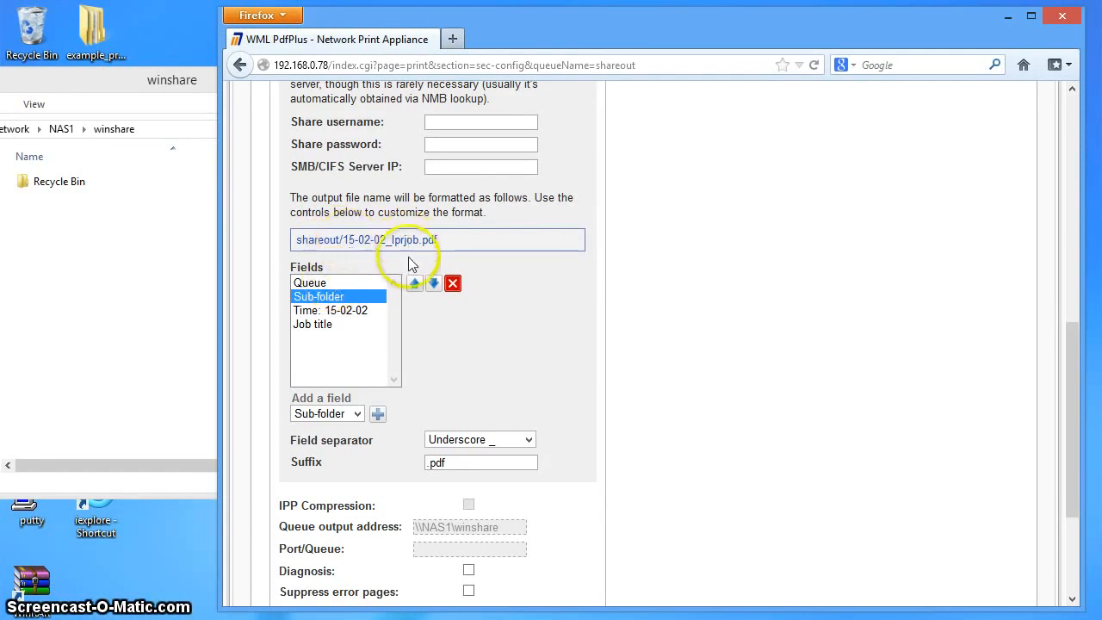
click(689, 353)
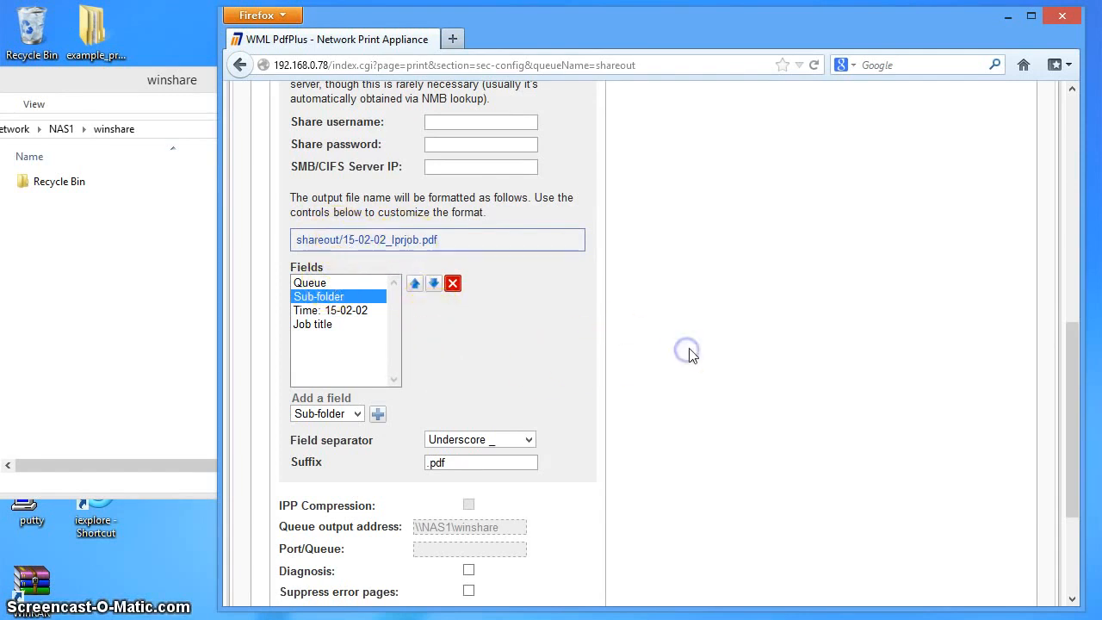
Step: Save the shareout queue's updated output settings and dismiss the notification
scroll(690, 353, down, 1)
scroll(693, 355, down, 1)
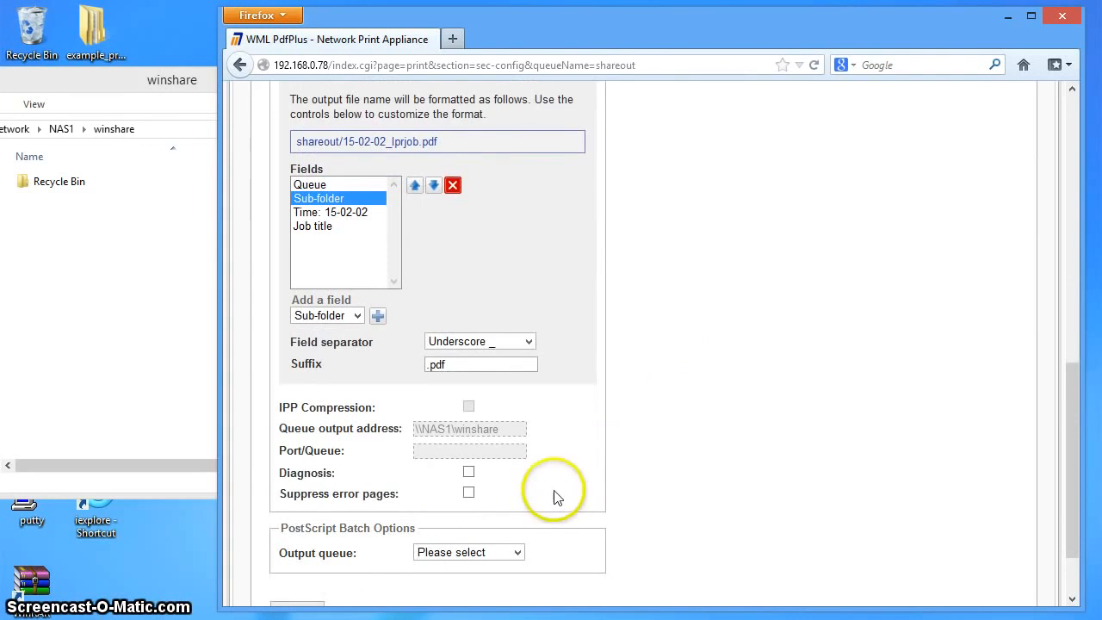
scroll(652, 479, down, 2)
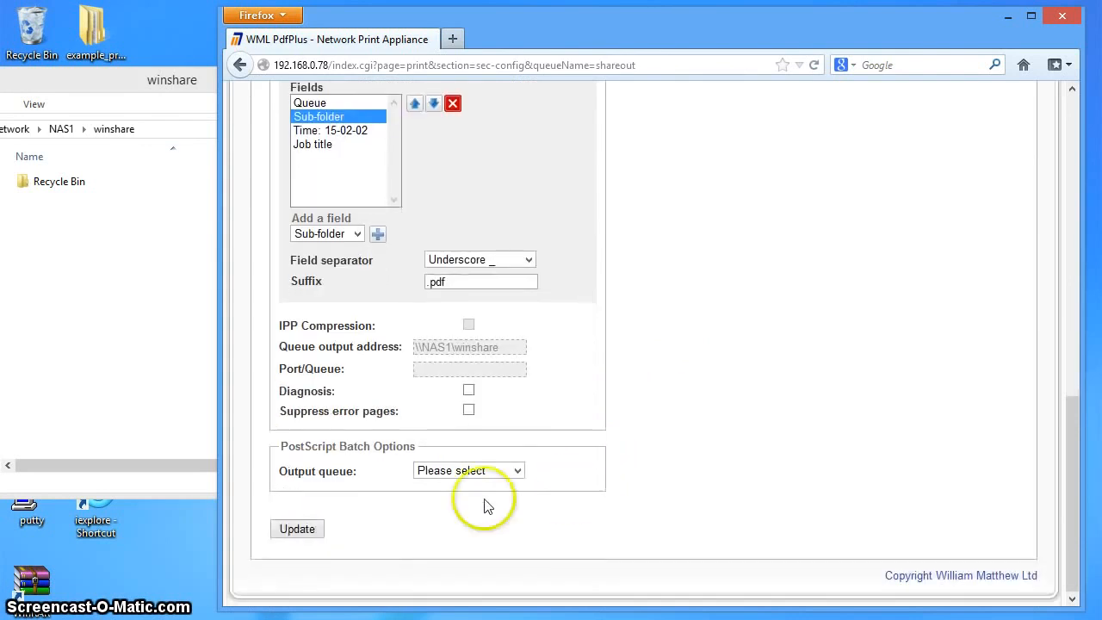
click(315, 531)
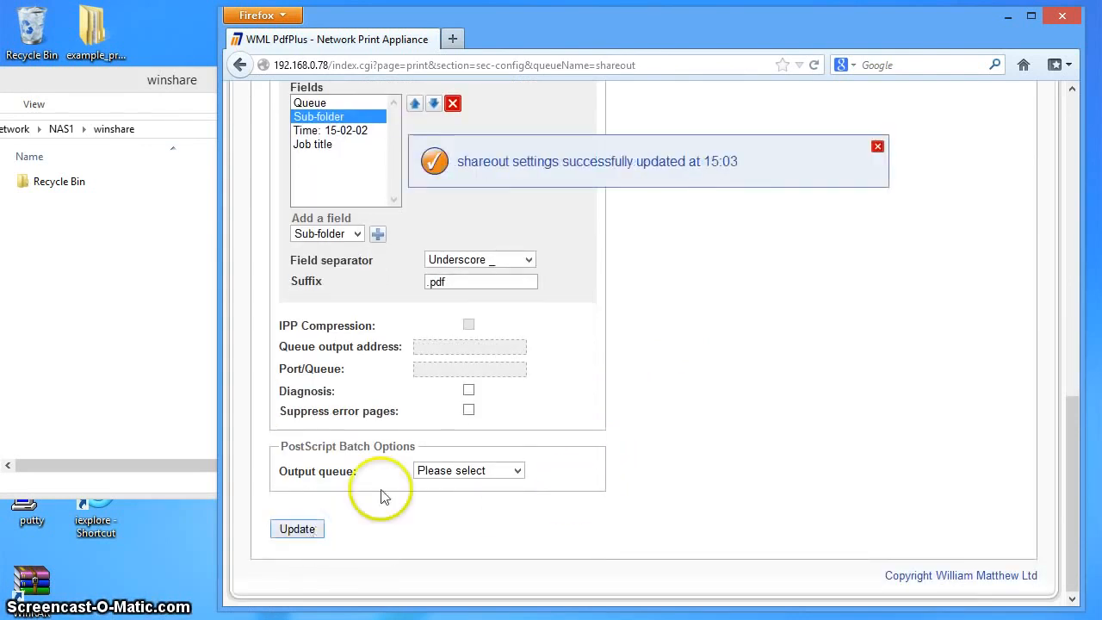
click(877, 146)
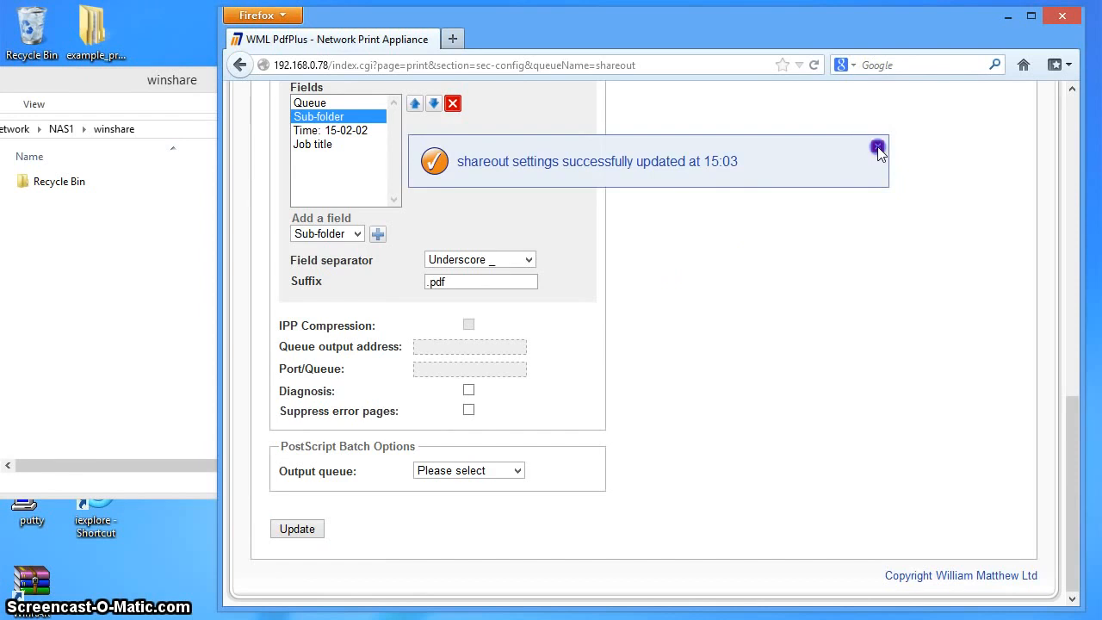
Step: Return to the print queues list and print the example_policy_cert_letter file on the shareout queue
drag(1067, 407, 1043, 128)
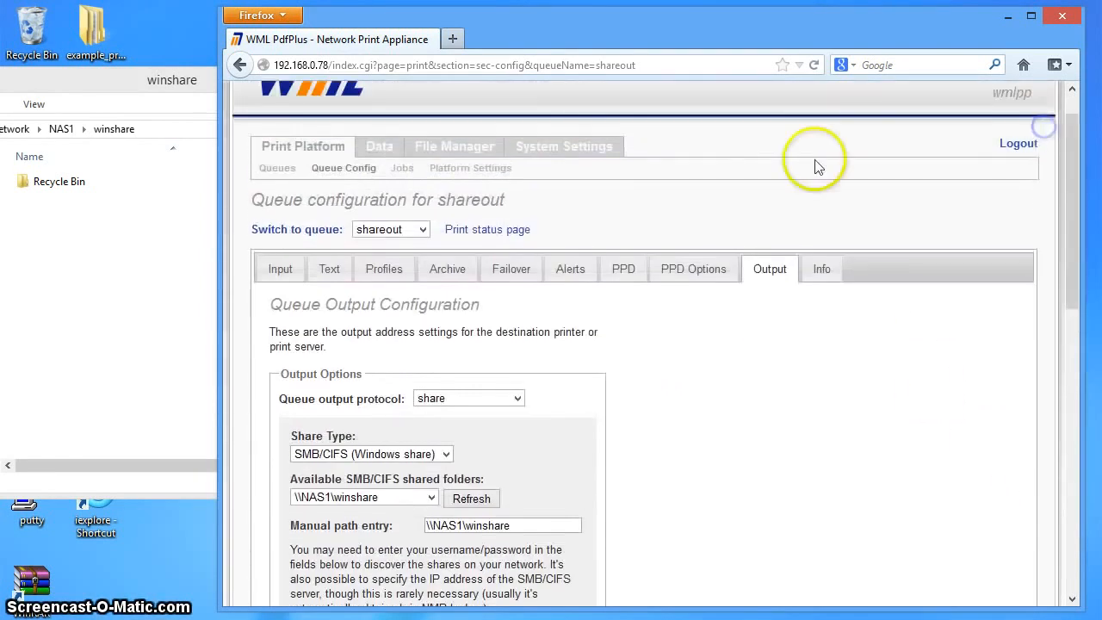
click(290, 169)
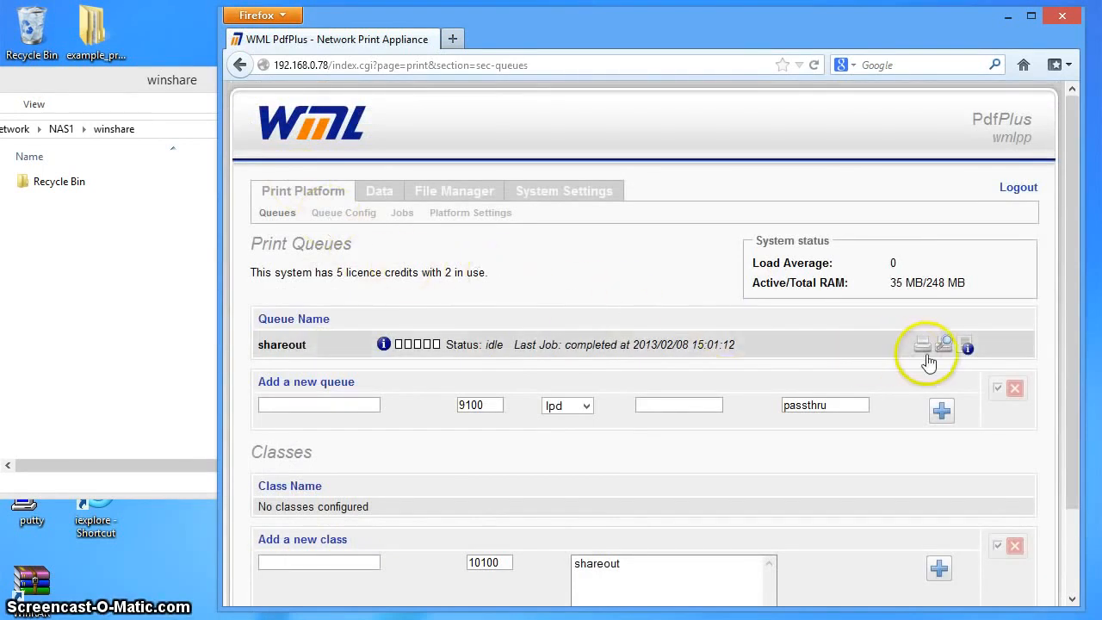
click(923, 347)
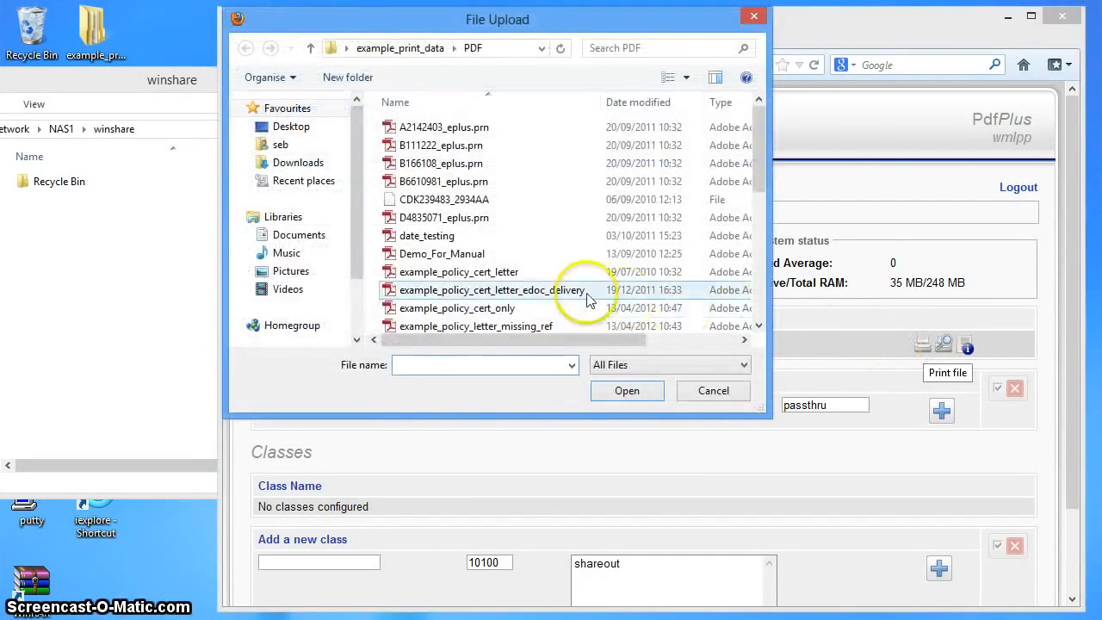
double_click(506, 274)
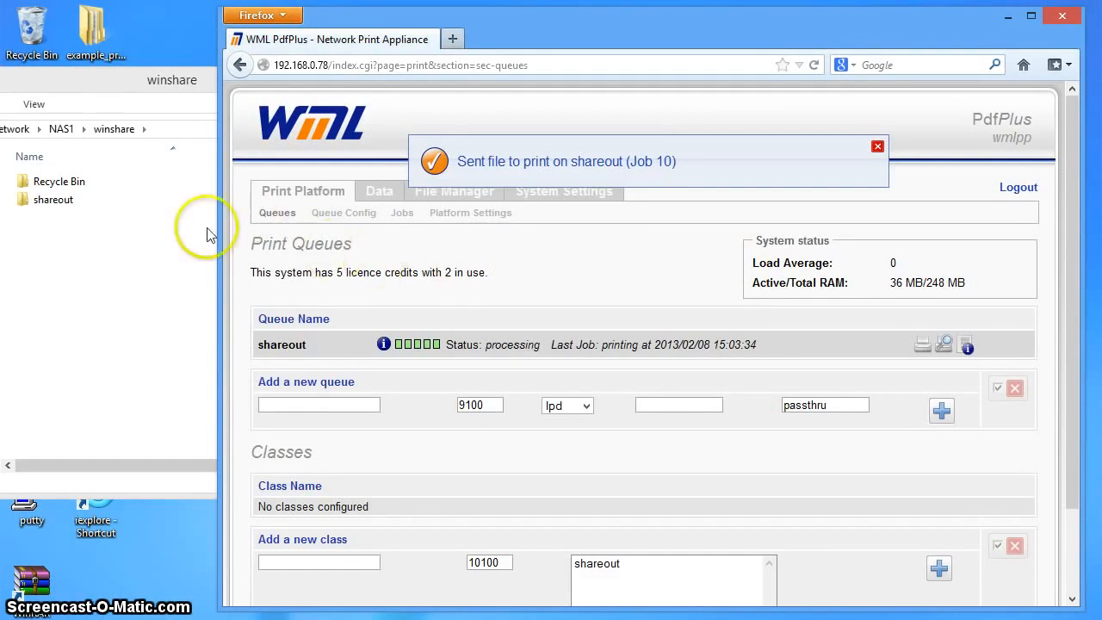
Step: Switch to the winshare window in File Explorer and open the shareout folder
click(70, 204)
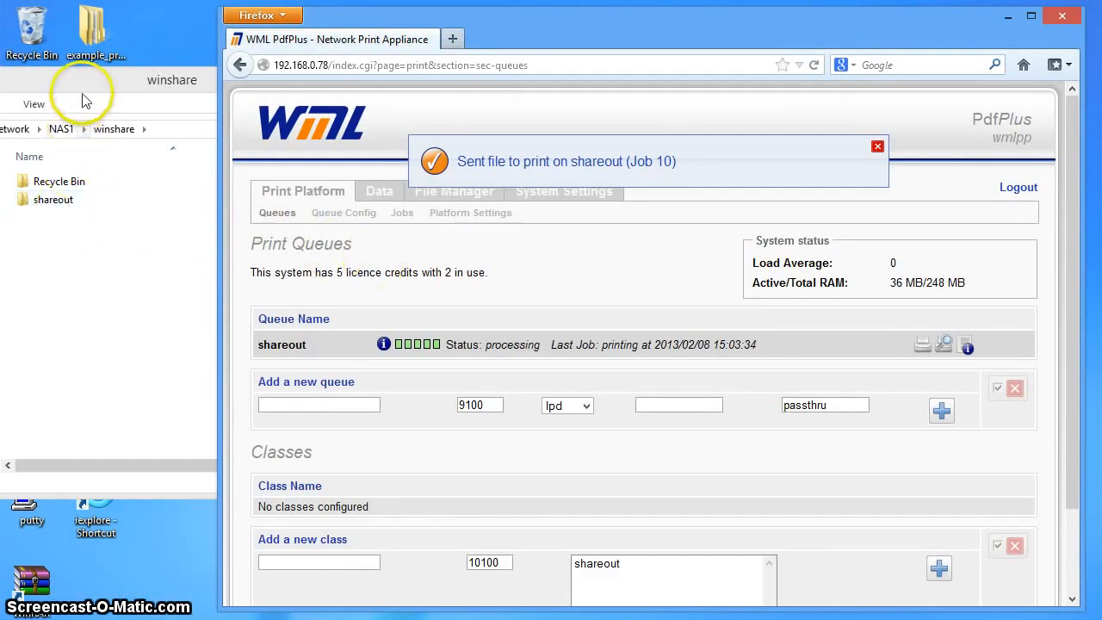
click(82, 104)
click(46, 197)
double_click(45, 199)
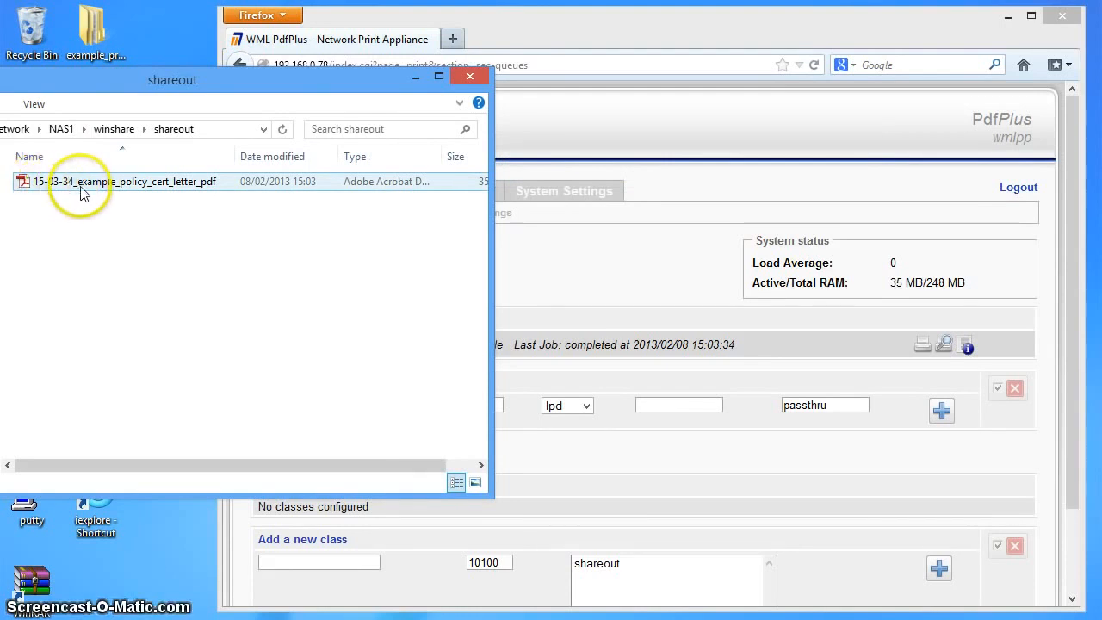
Step: Open the 15-03-34_example_policy_cert_letter_pdf file, review the letter through to its signature, close it and return to the PdfPlus page in Firefox
click(148, 190)
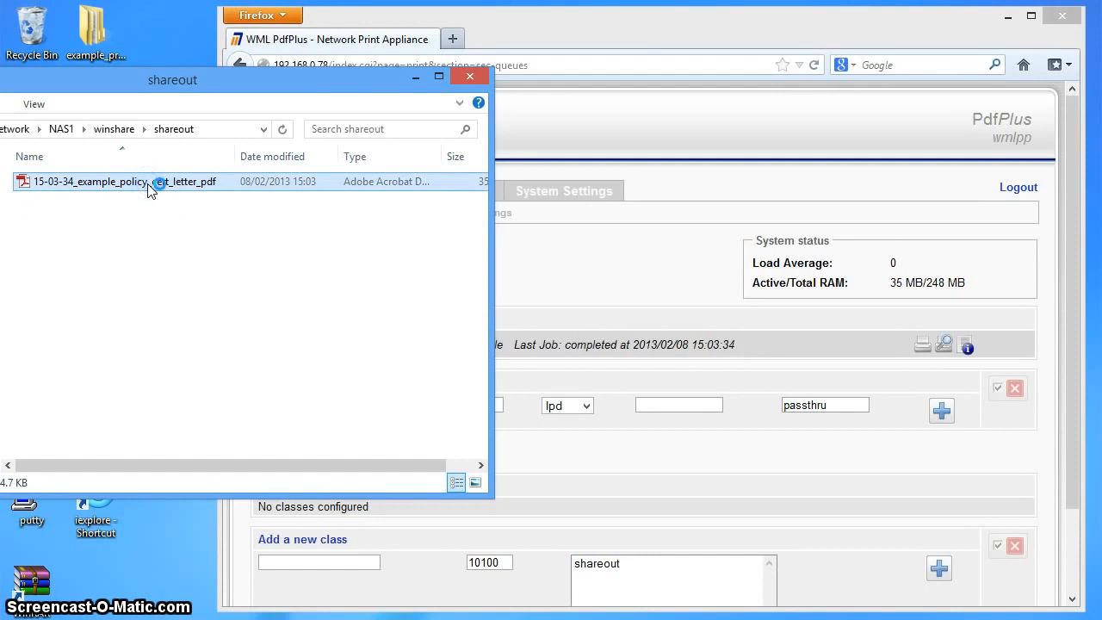
scroll(686, 322, down, 3)
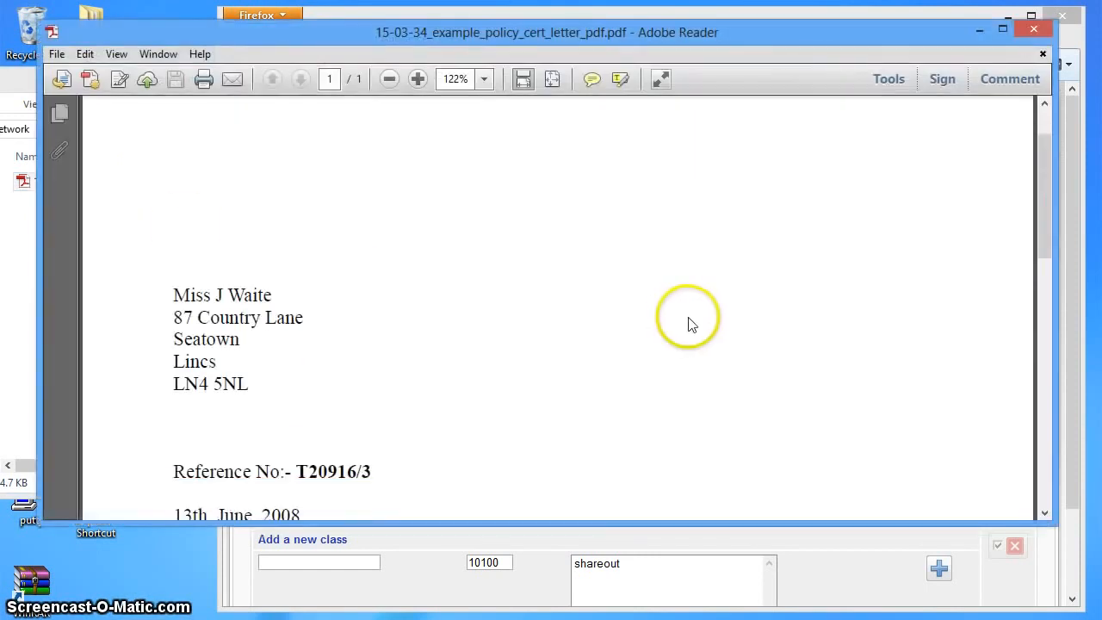
scroll(693, 318, down, 3)
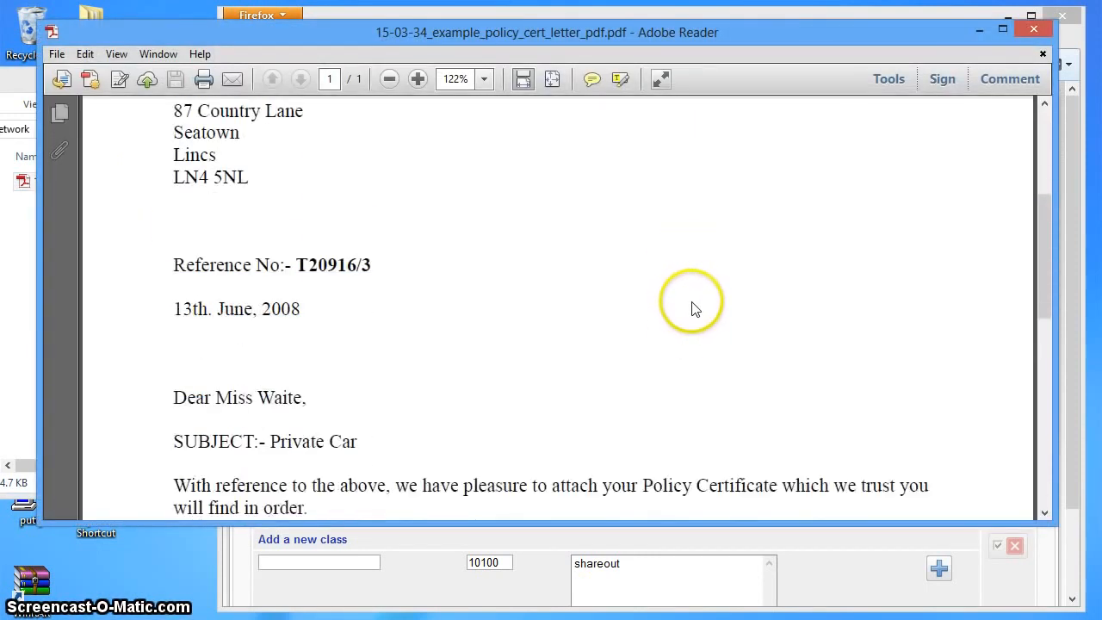
scroll(695, 313, down, 7)
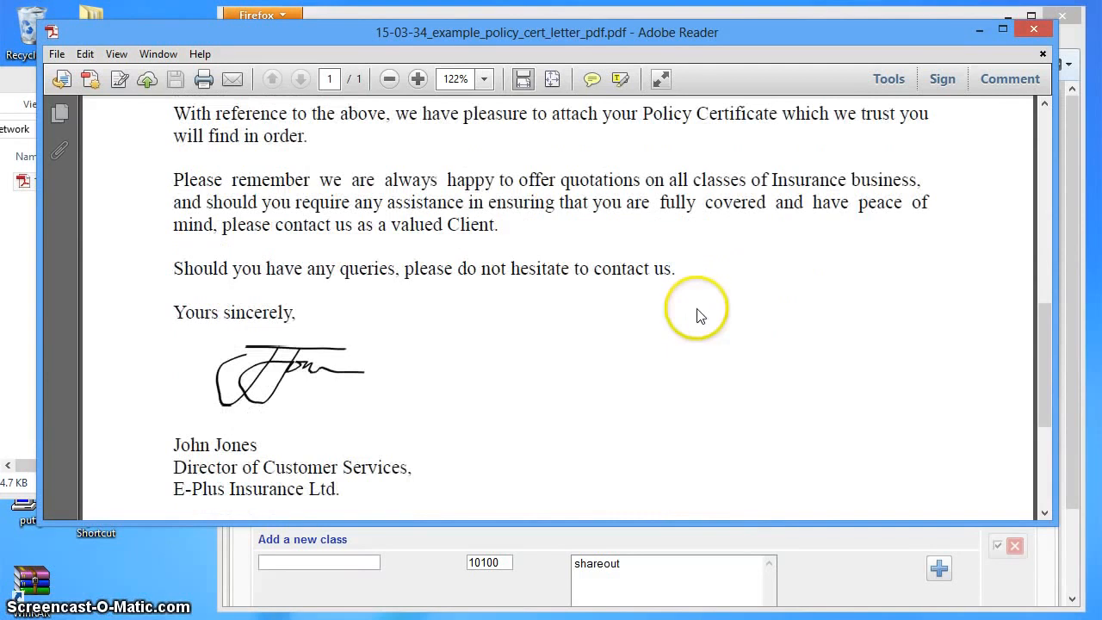
click(1033, 32)
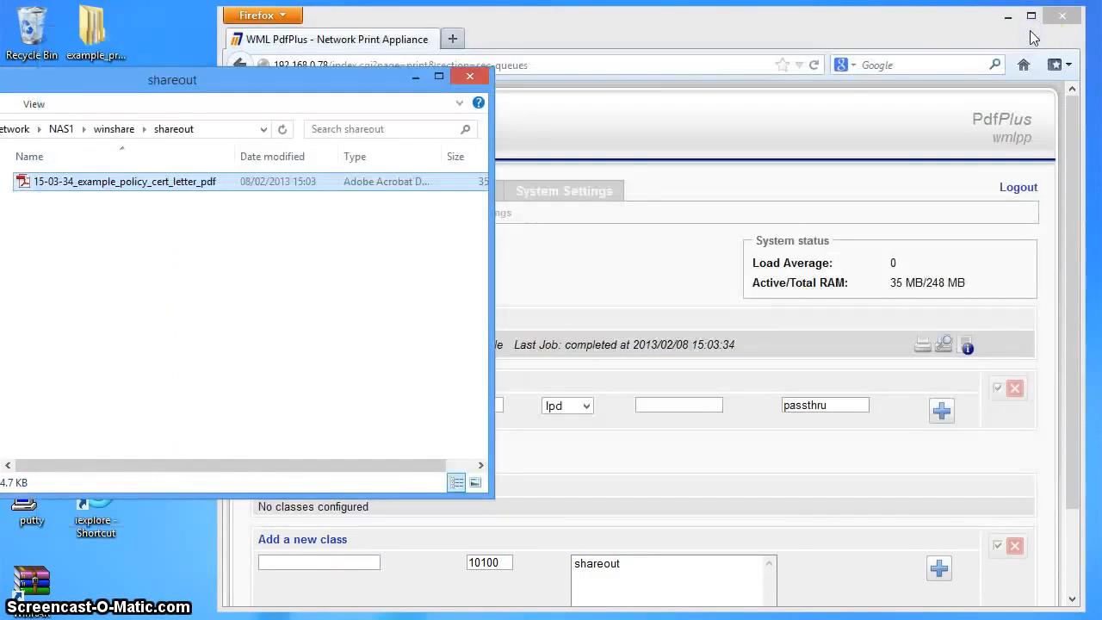
click(645, 20)
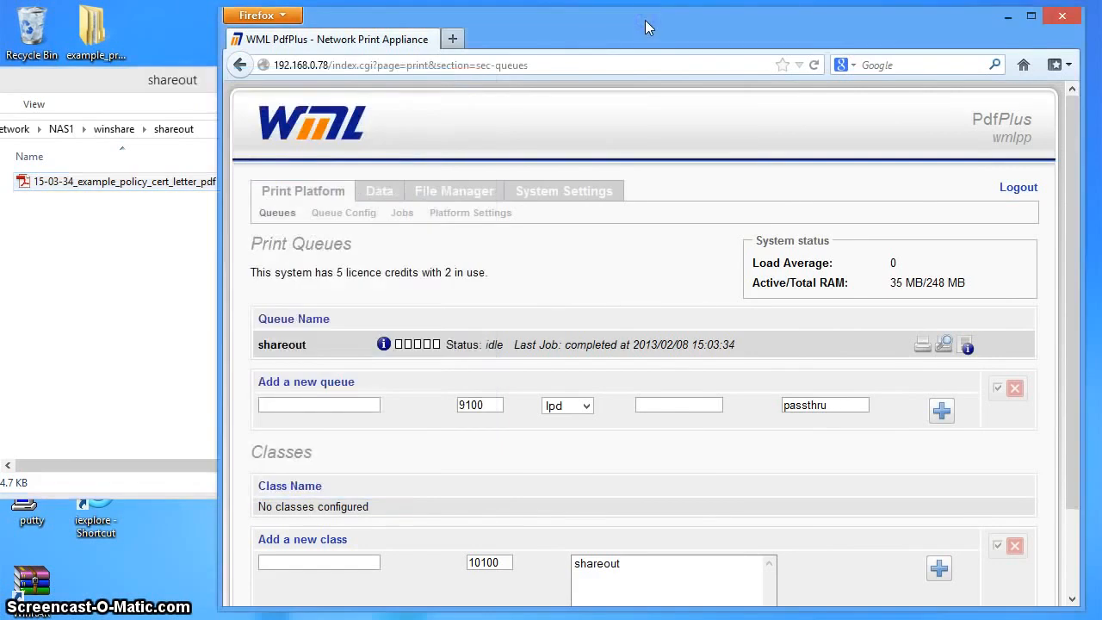